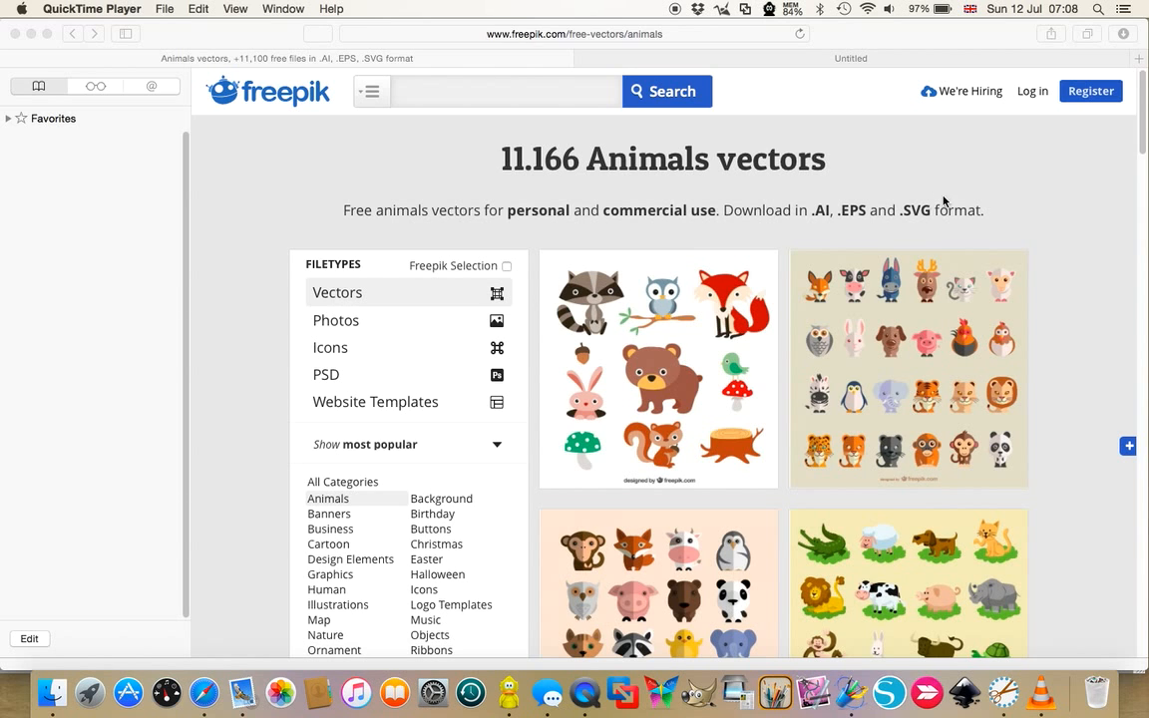
Browse the free animal vectors page on Freepik, and switch to the owls document in Sure Cuts A Lot 4
{"action": "scroll", "coordinate": [1018, 215], "scroll_direction": "down", "scroll_amount": 5}
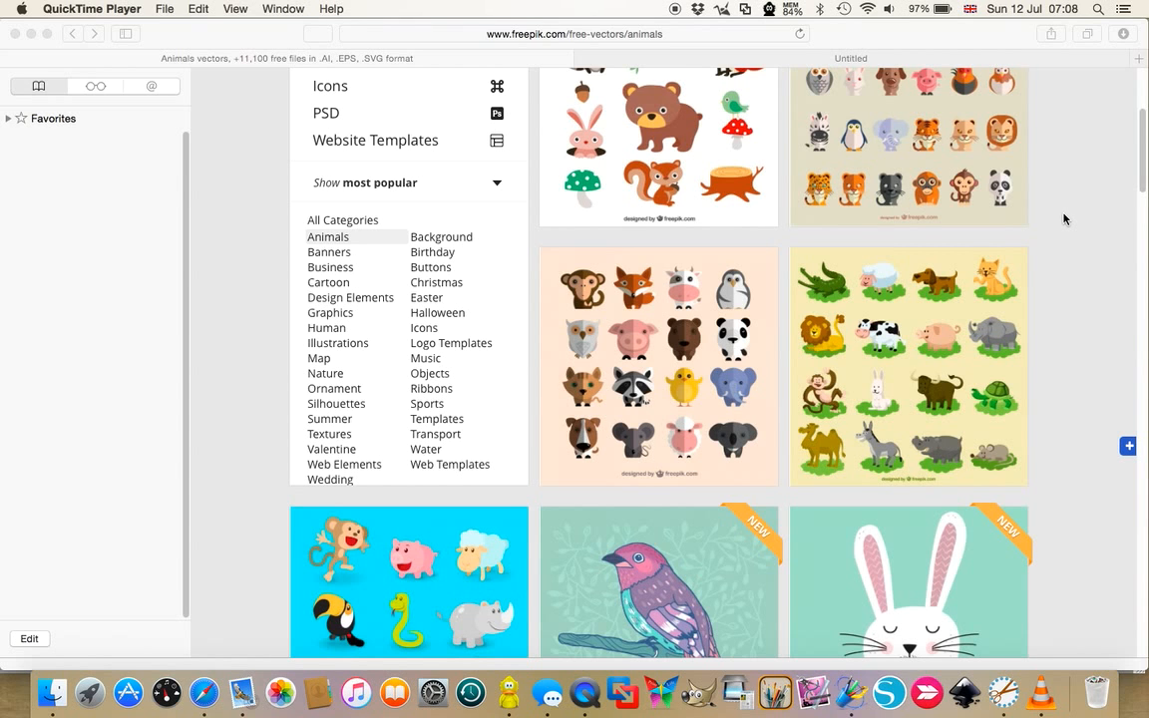
{"action": "scroll", "coordinate": [1062, 218], "scroll_direction": "down", "scroll_amount": 3}
{"action": "scroll", "coordinate": [1063, 218], "scroll_direction": "up", "scroll_amount": 5}
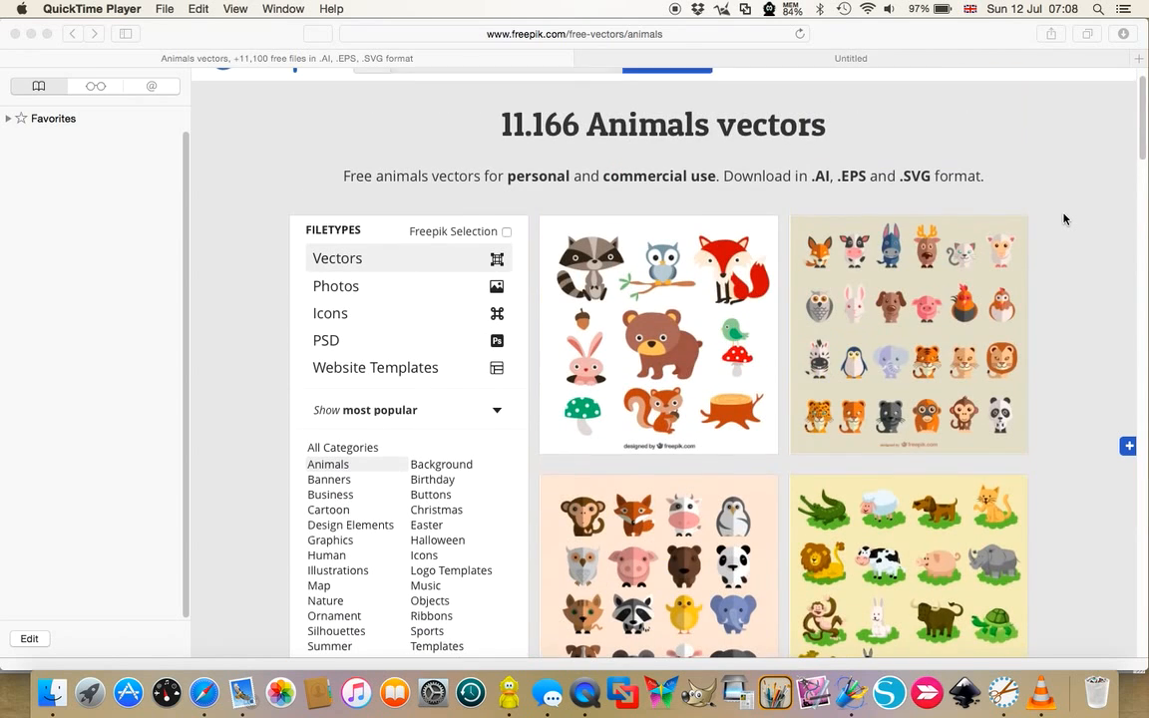
{"action": "scroll", "coordinate": [1063, 218], "scroll_direction": "down", "scroll_amount": 1}
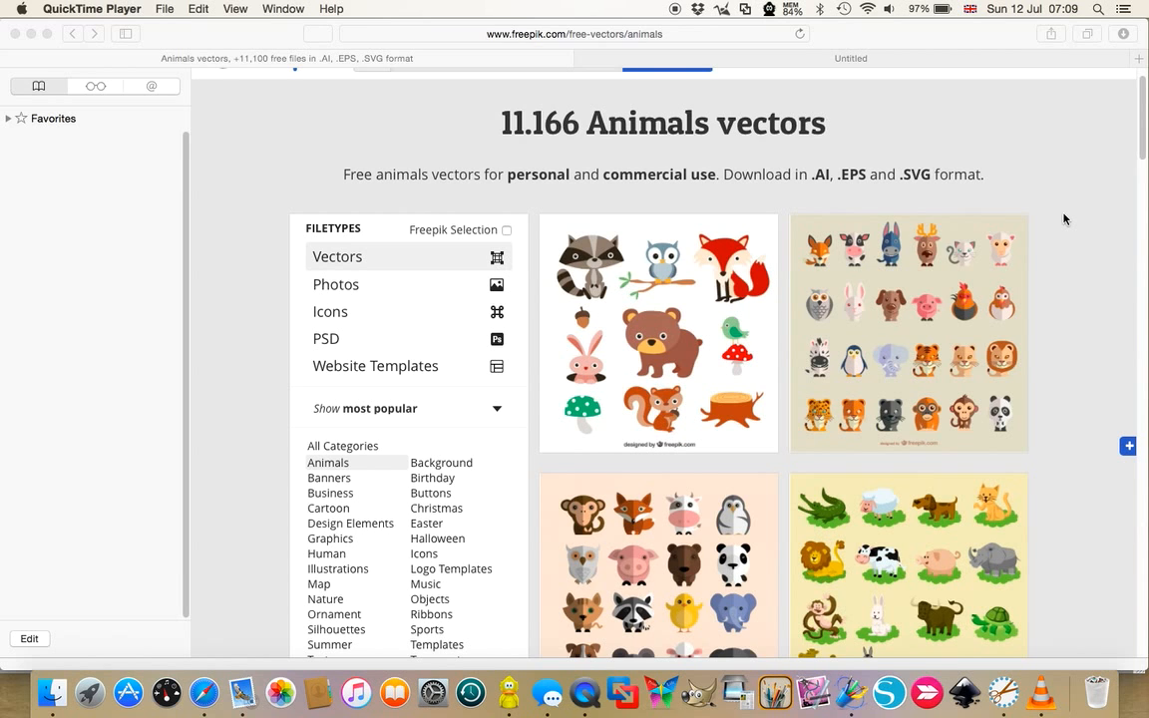
{"action": "left_click", "coordinate": [15, 33]}
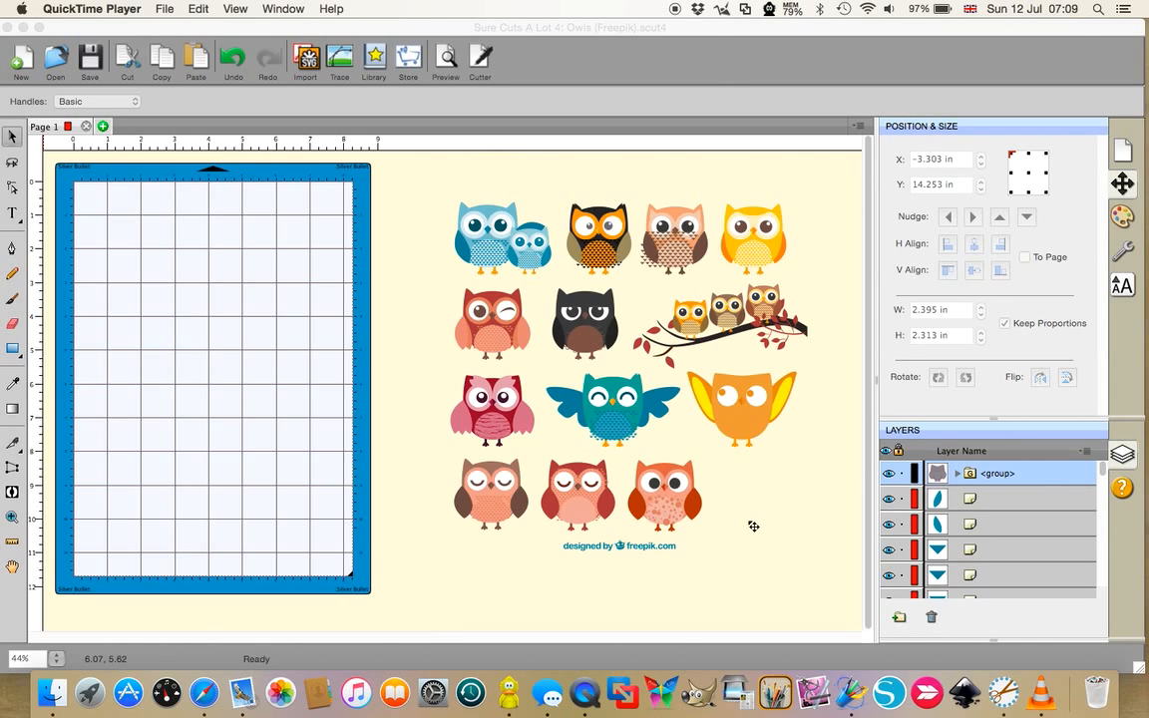
{"action": "left_click", "coordinate": [389, 182]}
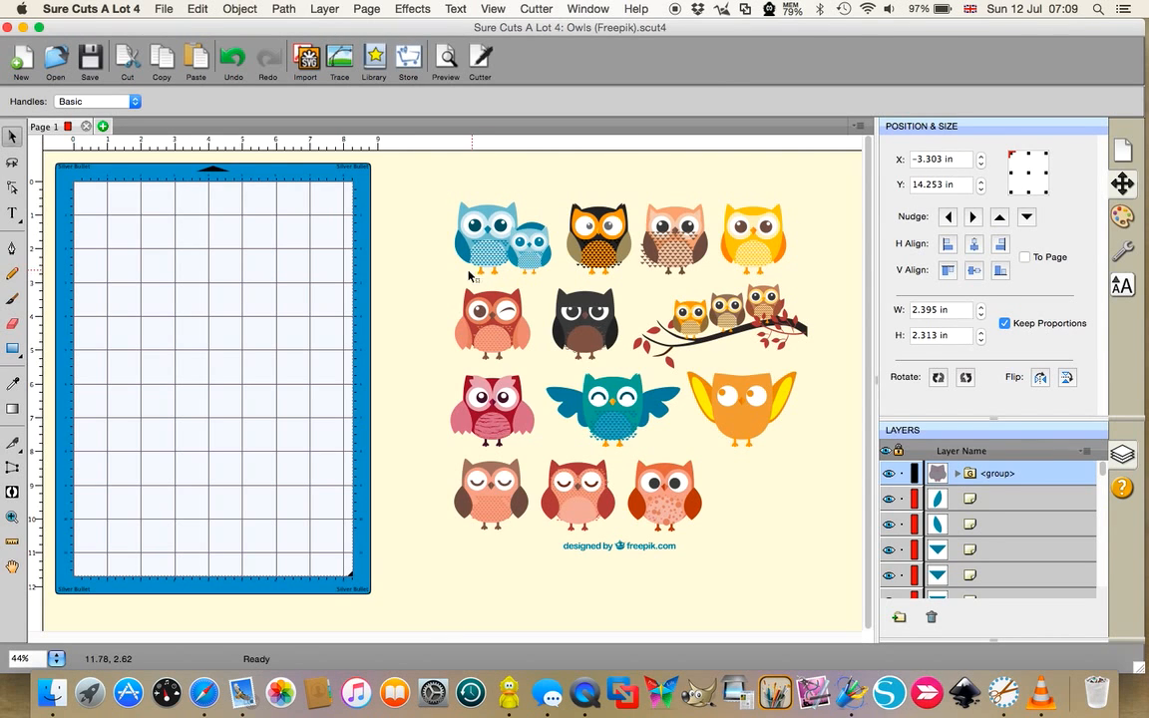
{"action": "left_click_drag", "start_coordinate": [380, 172], "coordinate": [863, 601]}
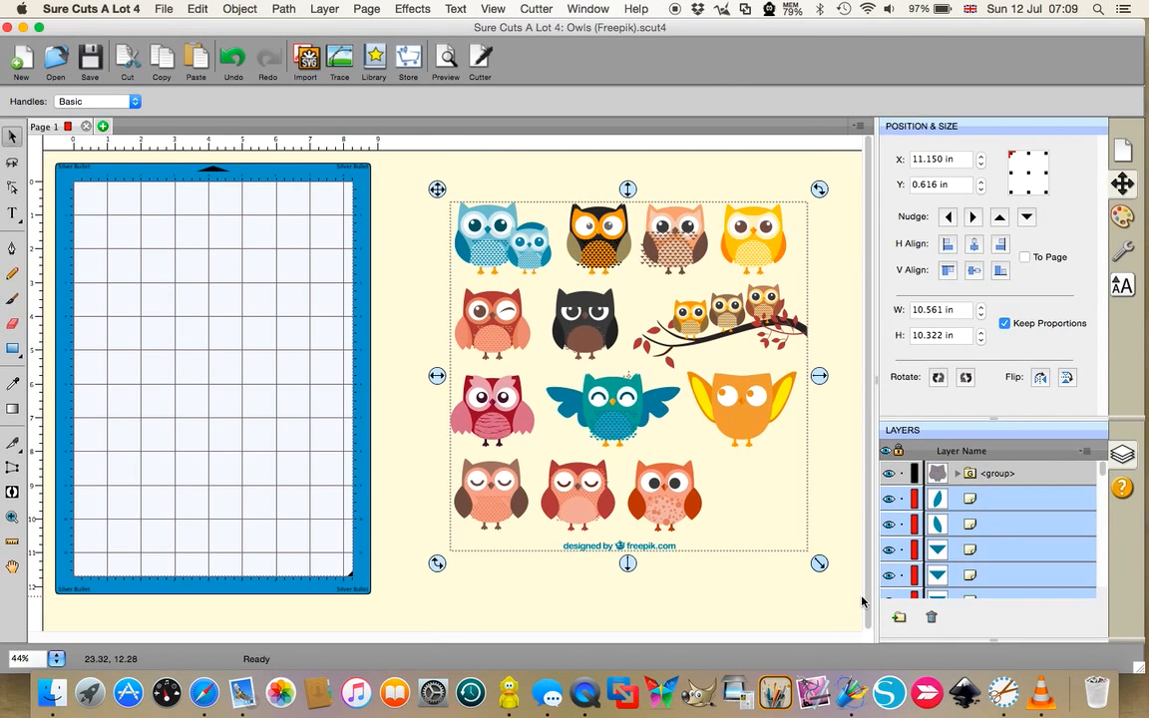
{"action": "right_click", "coordinate": [638, 428]}
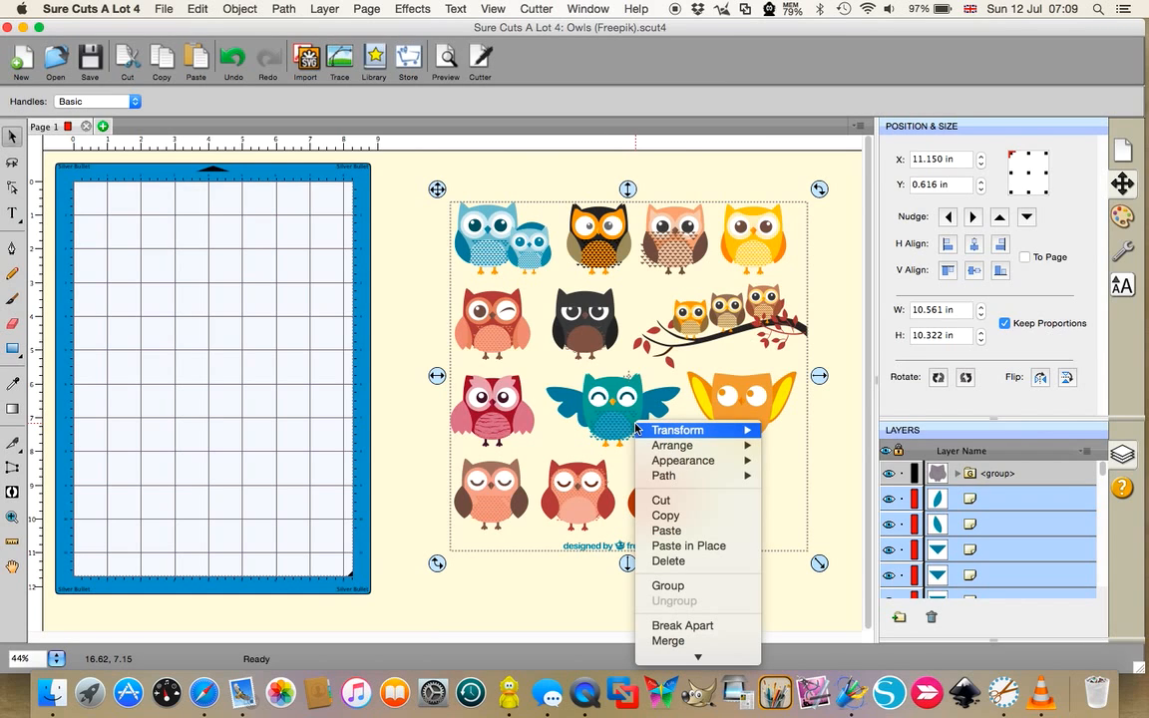
{"action": "left_click", "coordinate": [560, 621]}
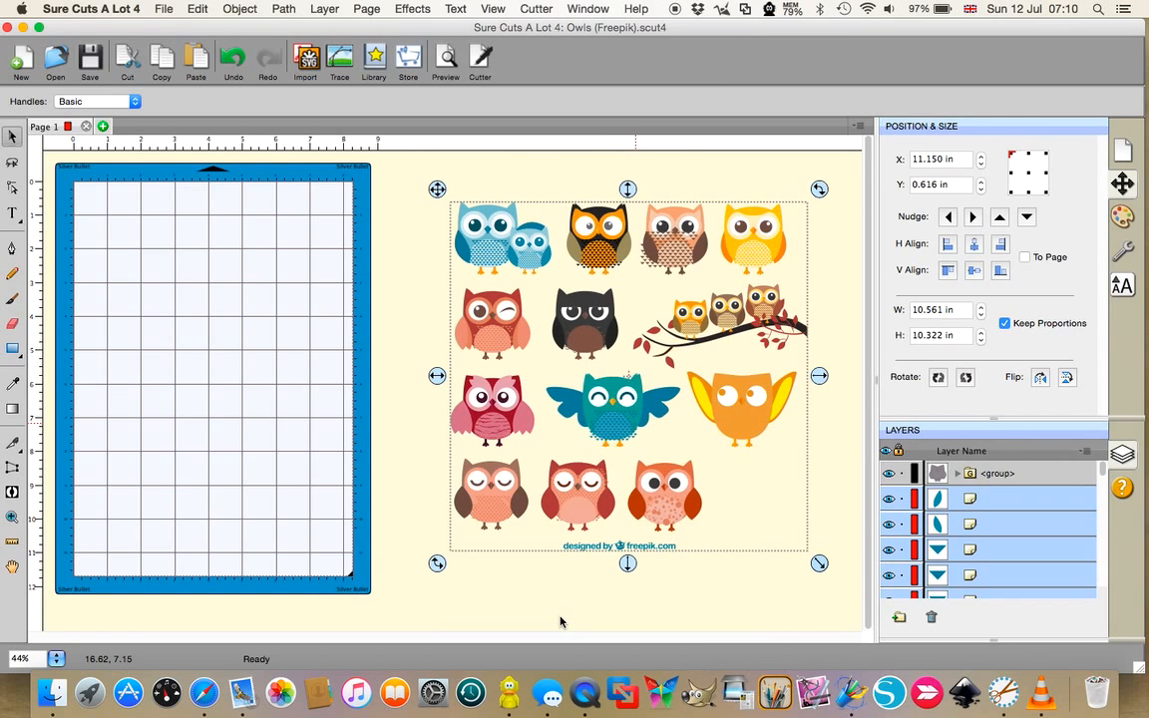
{"action": "left_click", "coordinate": [559, 621]}
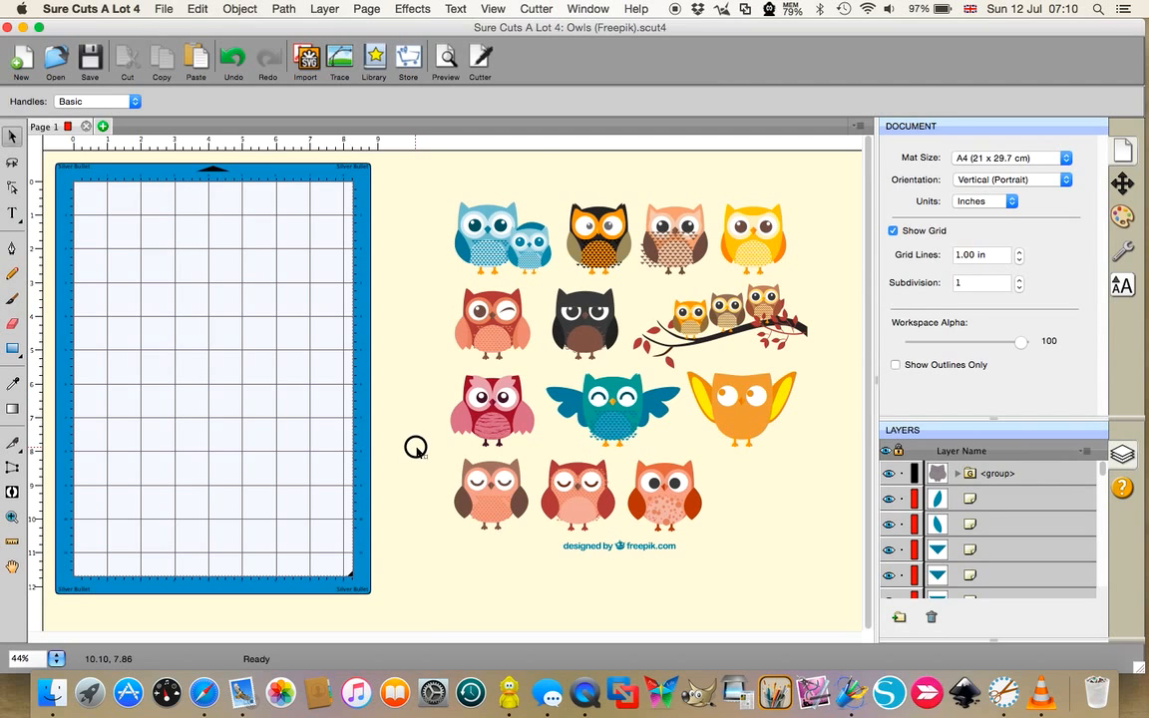
Move the whole brown owl with closed eyes from the bottom row onto the middle of the cutting mat
{"action": "left_click_drag", "start_coordinate": [415, 448], "coordinate": [546, 596]}
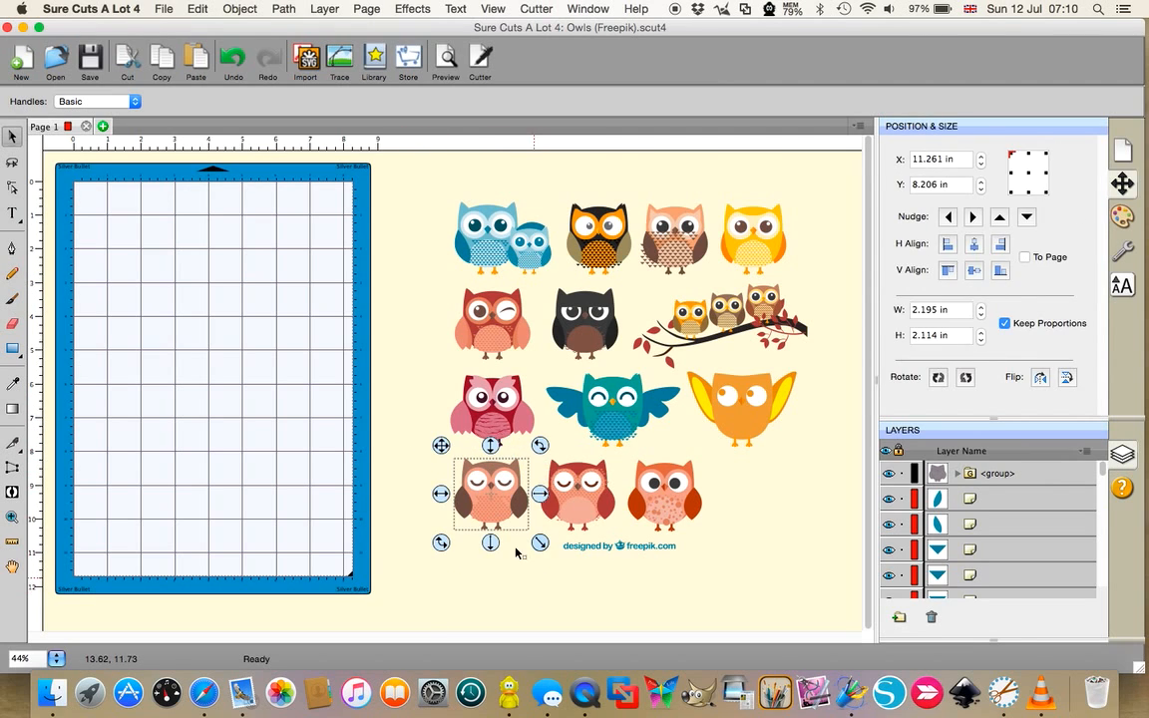
{"action": "left_click_drag", "start_coordinate": [451, 460], "coordinate": [226, 374]}
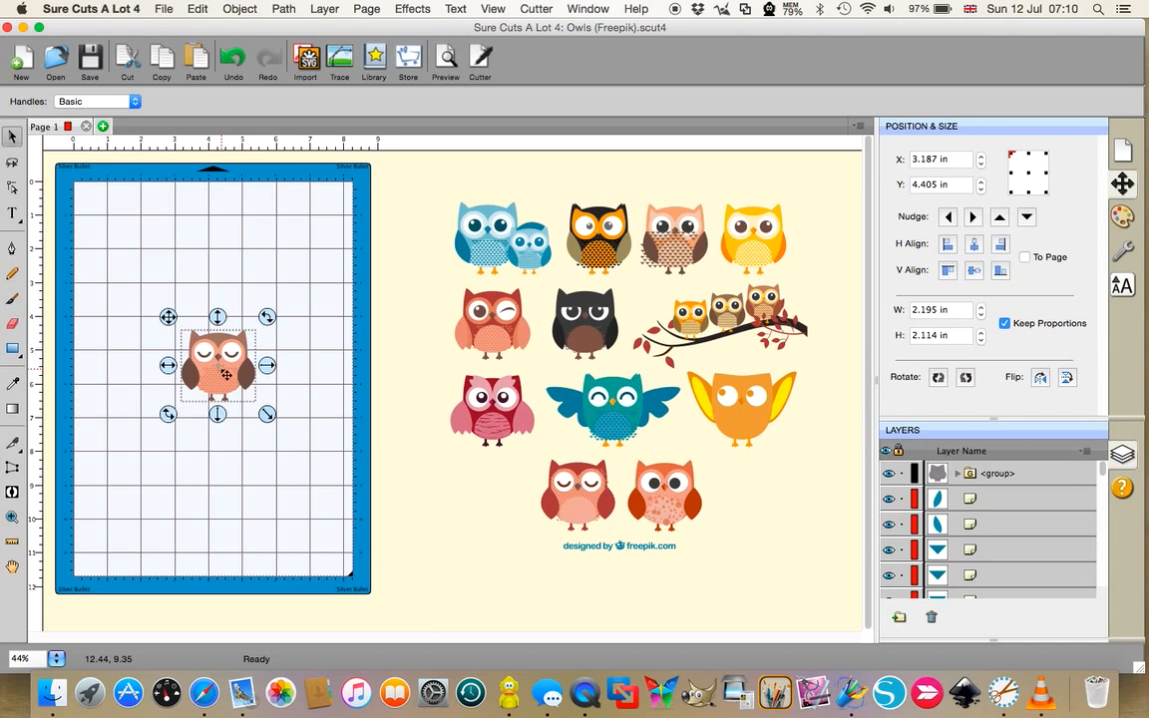
Give the owl on the mat a black Licorice stroke and set its fill to None
{"action": "left_click", "coordinate": [1135, 224]}
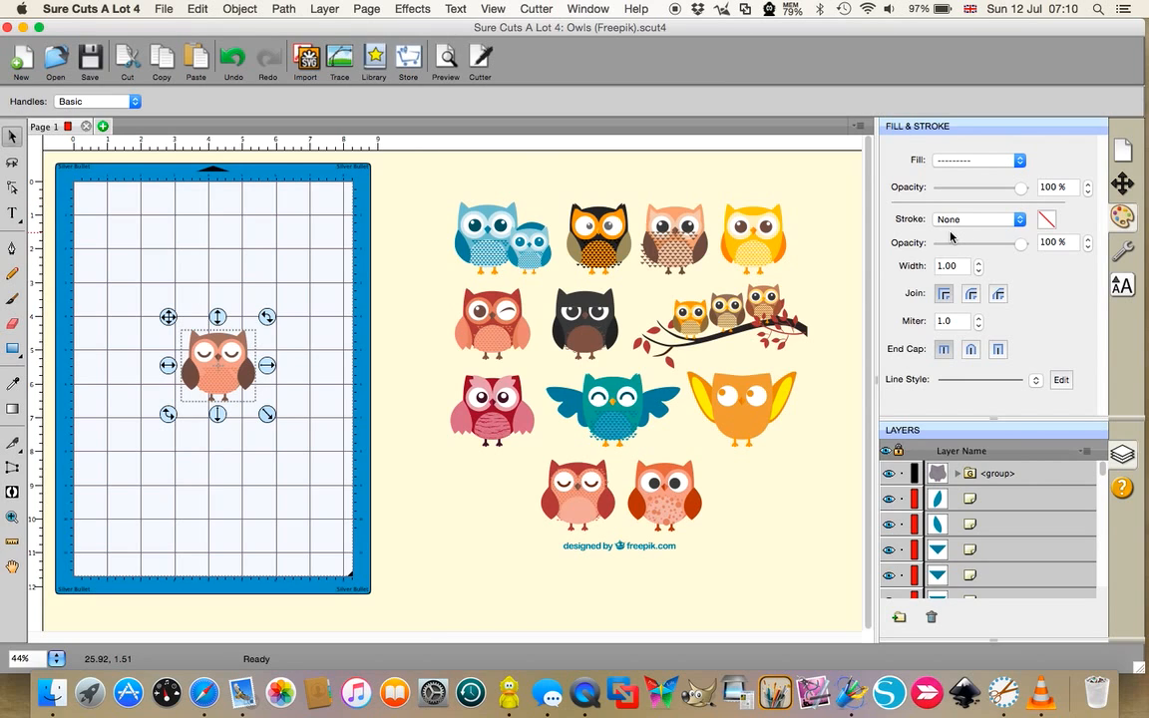
{"action": "left_click", "coordinate": [1018, 220]}
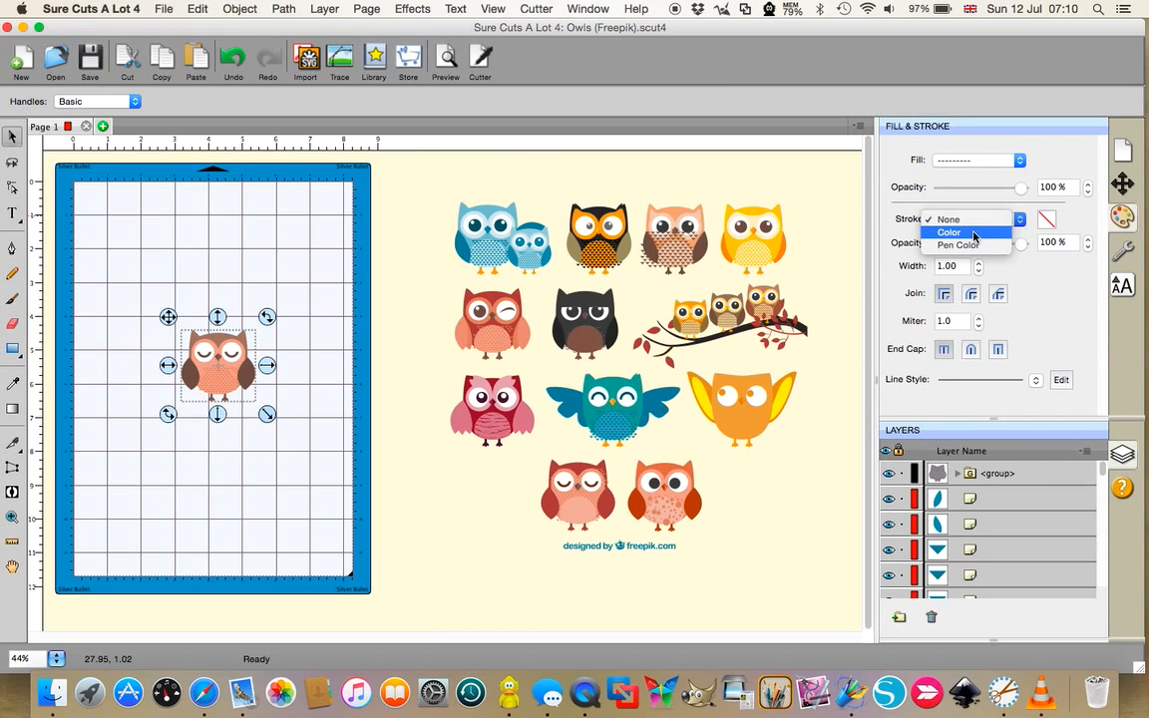
{"action": "left_click", "coordinate": [948, 232]}
{"action": "left_click", "coordinate": [1047, 219]}
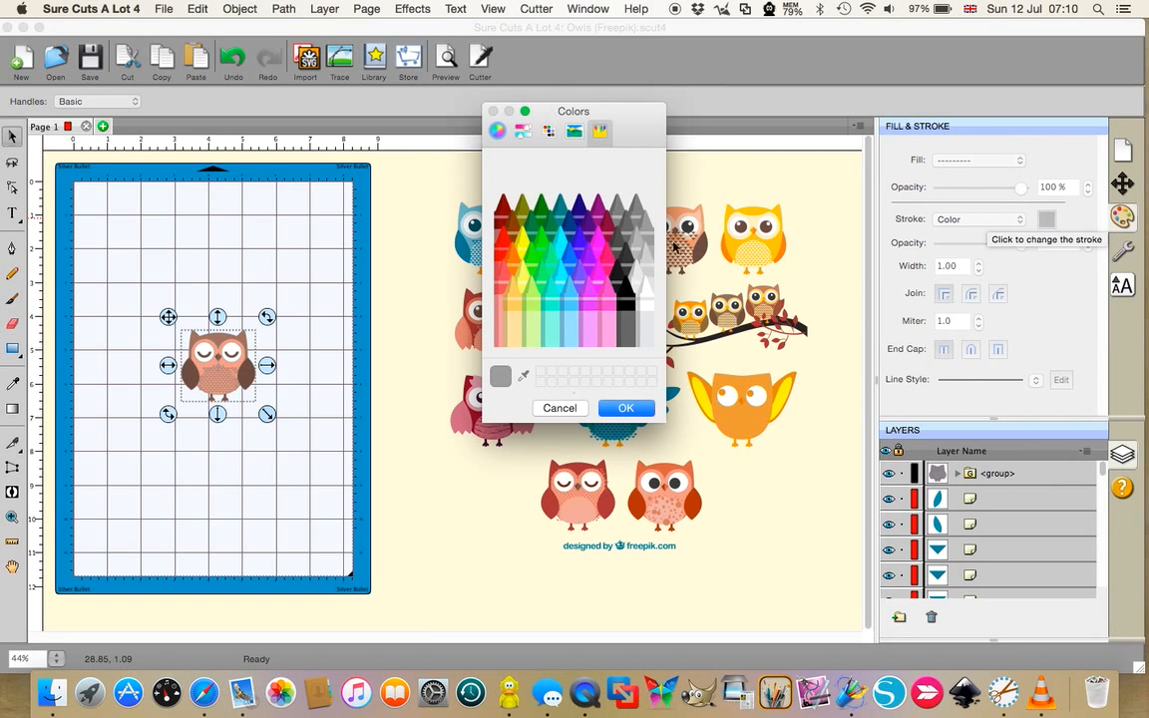
{"action": "left_click", "coordinate": [626, 304]}
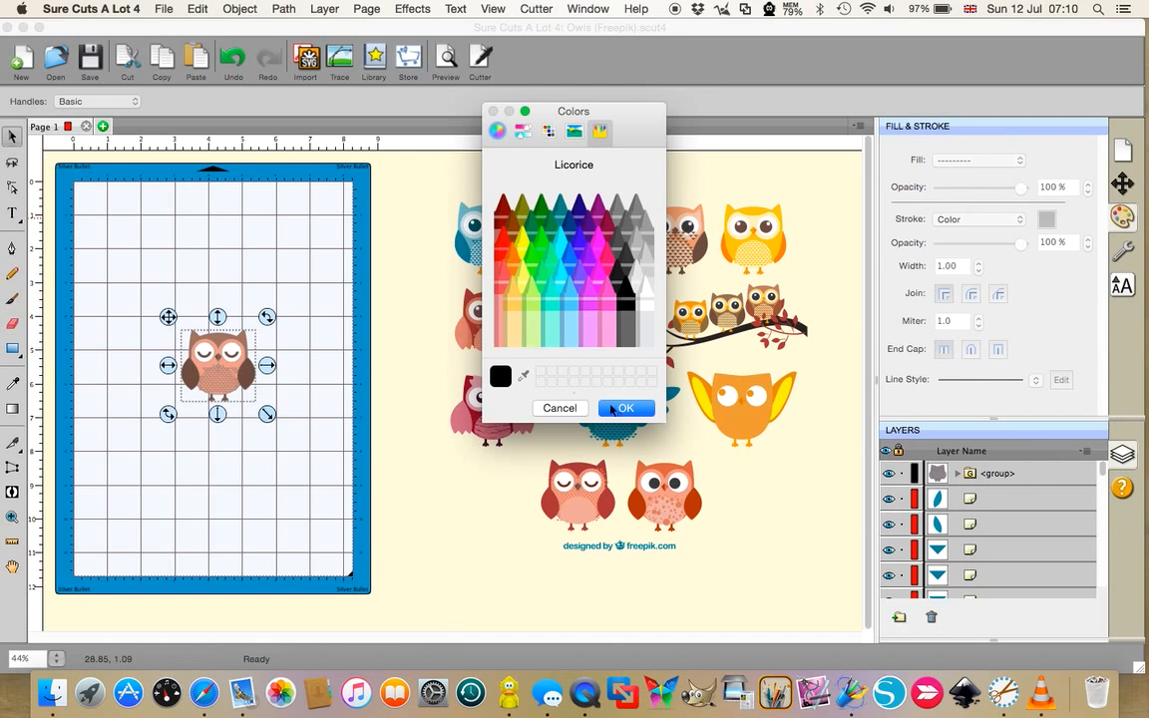
{"action": "left_click", "coordinate": [612, 407]}
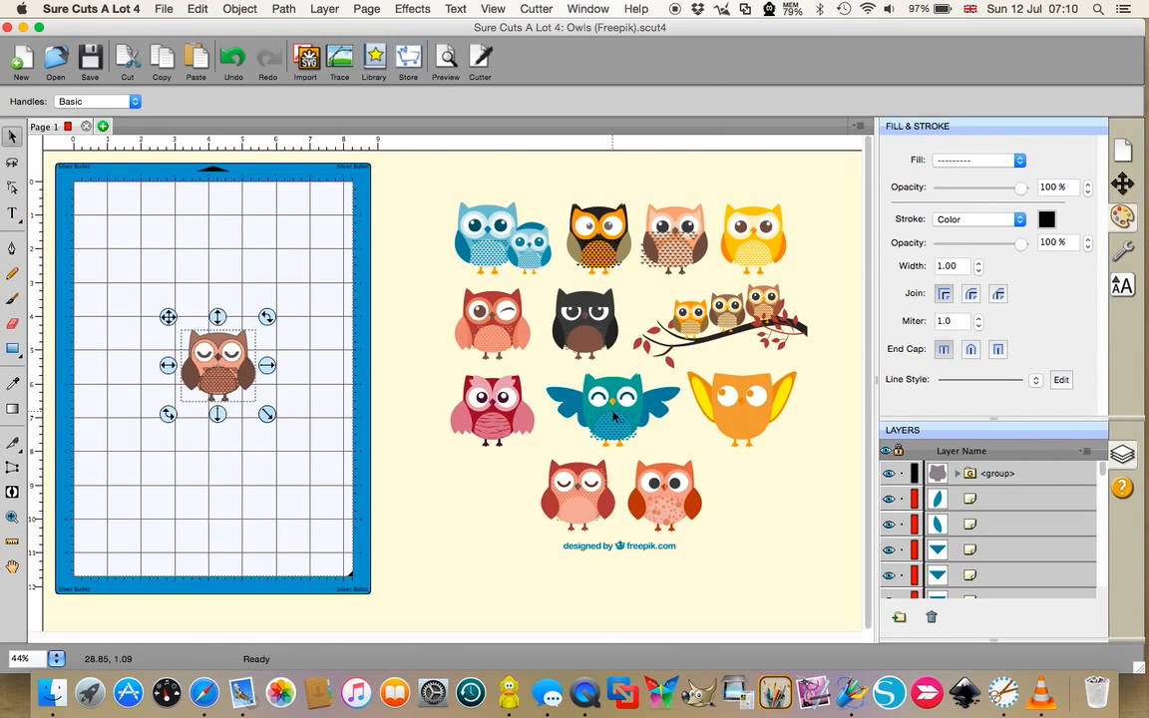
{"action": "left_click", "coordinate": [1019, 160]}
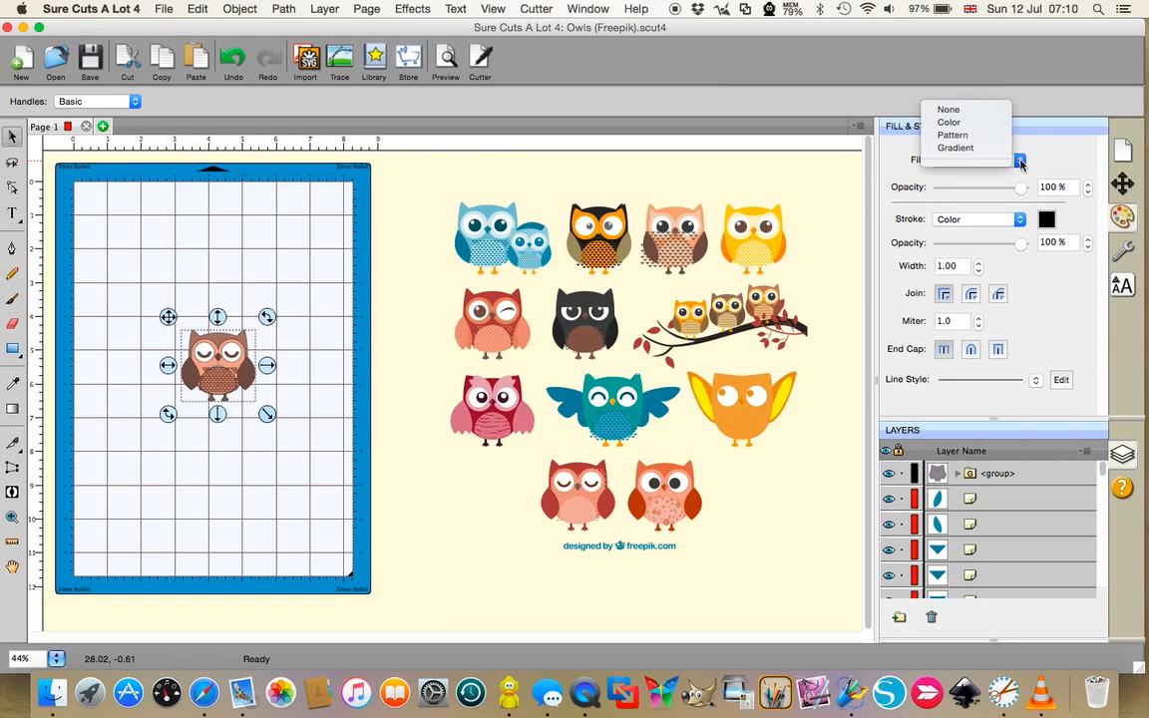
{"action": "left_click", "coordinate": [969, 111]}
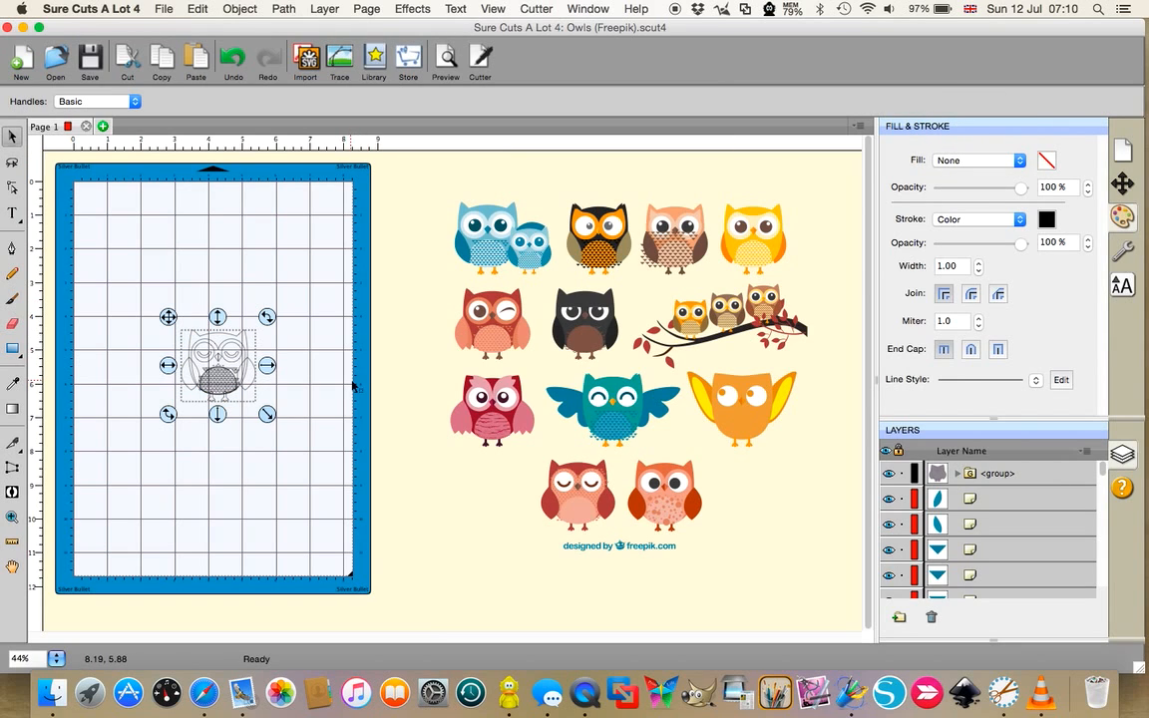
Group all the parts of the outlined owl on the mat
{"action": "left_click", "coordinate": [12, 517]}
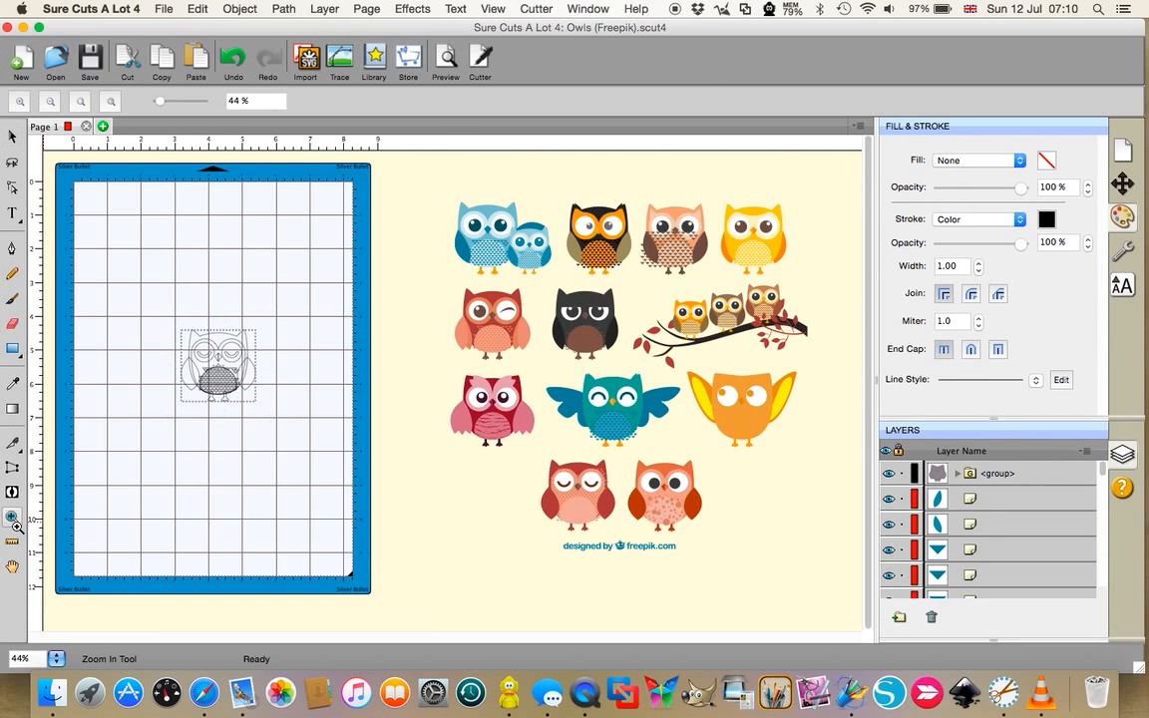
{"action": "left_click", "coordinate": [224, 367]}
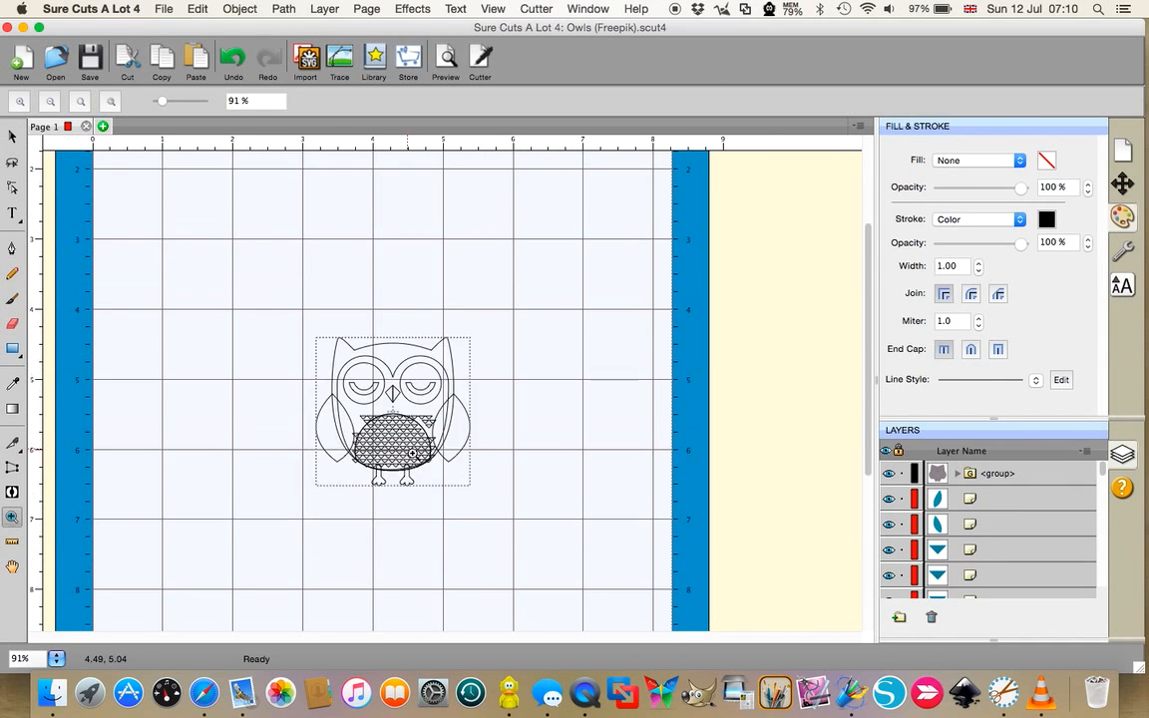
{"action": "scroll", "coordinate": [413, 454], "scroll_direction": "down", "scroll_amount": 3}
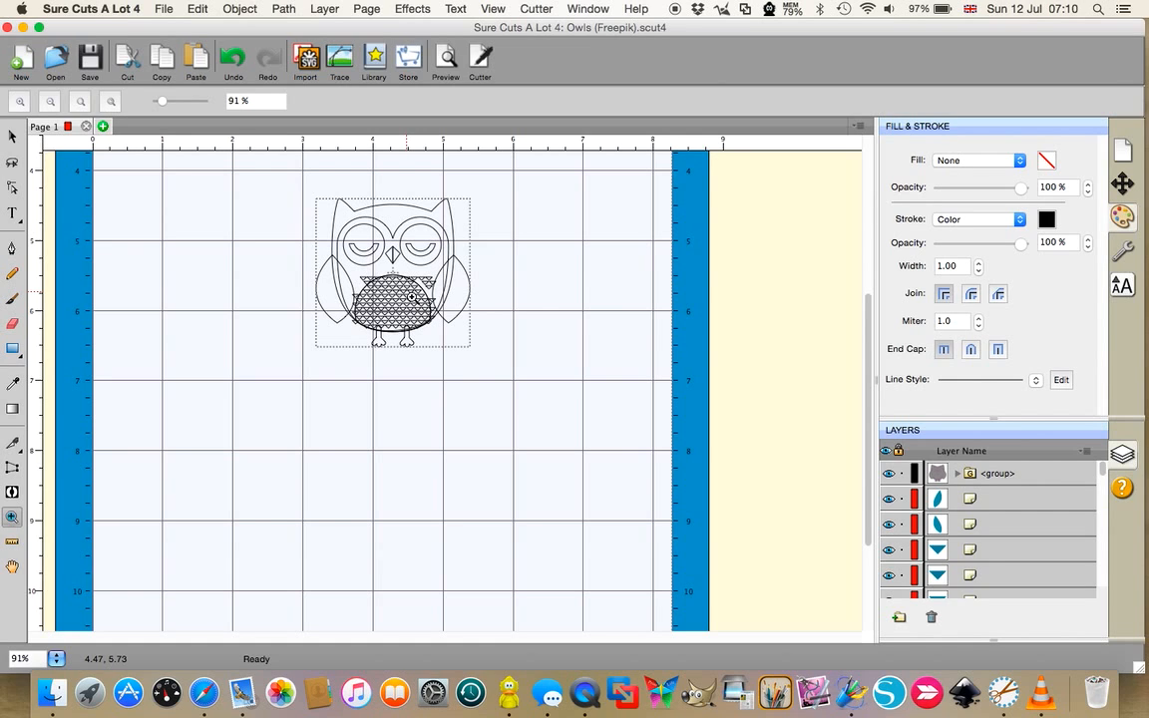
{"action": "left_click", "coordinate": [12, 136]}
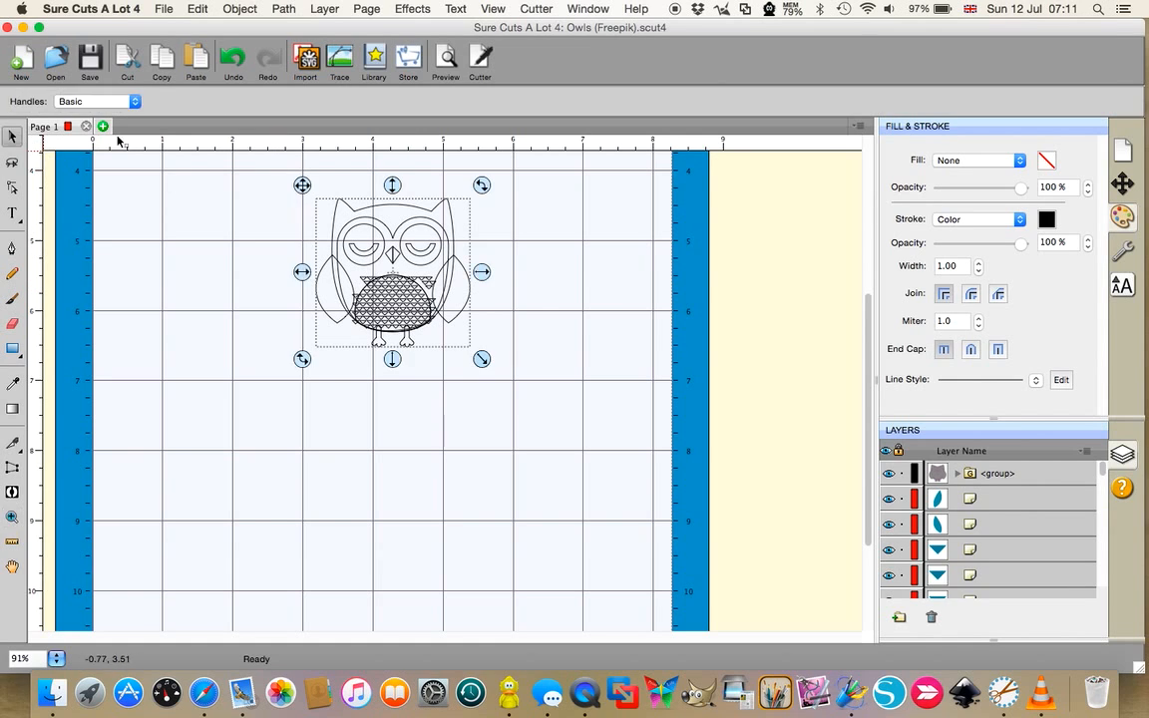
{"action": "left_click_drag", "start_coordinate": [231, 171], "coordinate": [549, 432]}
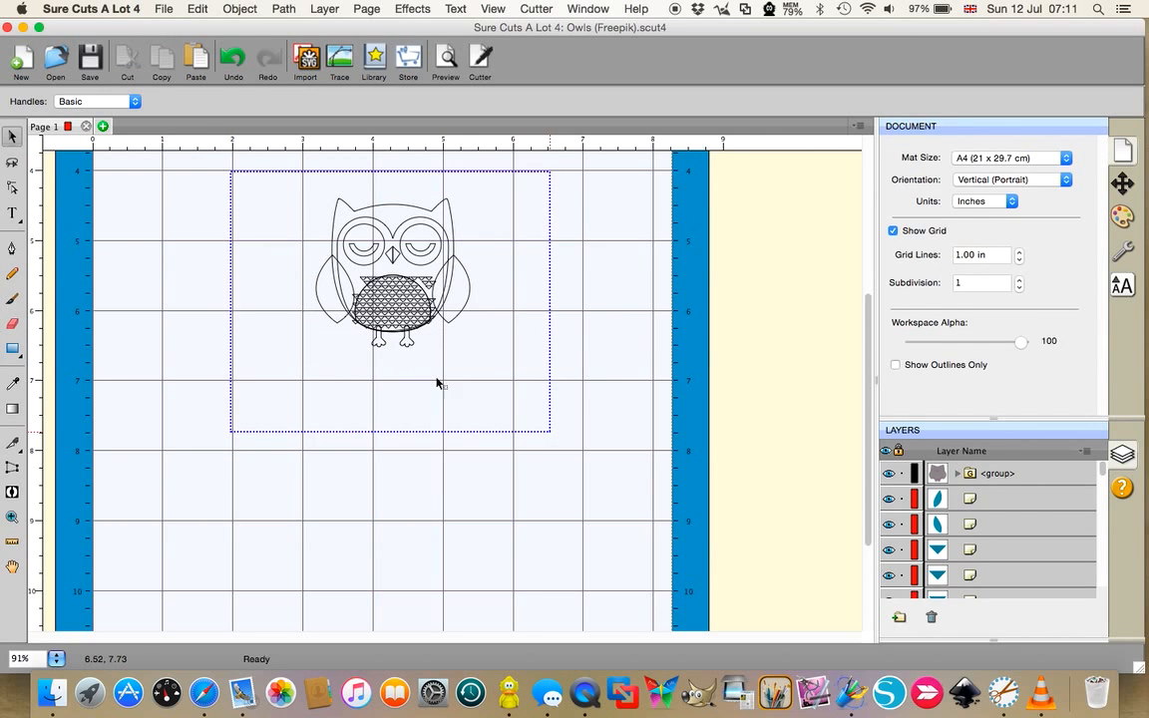
{"action": "left_click_drag", "start_coordinate": [437, 383], "coordinate": [438, 383]}
{"action": "right_click", "coordinate": [391, 313]}
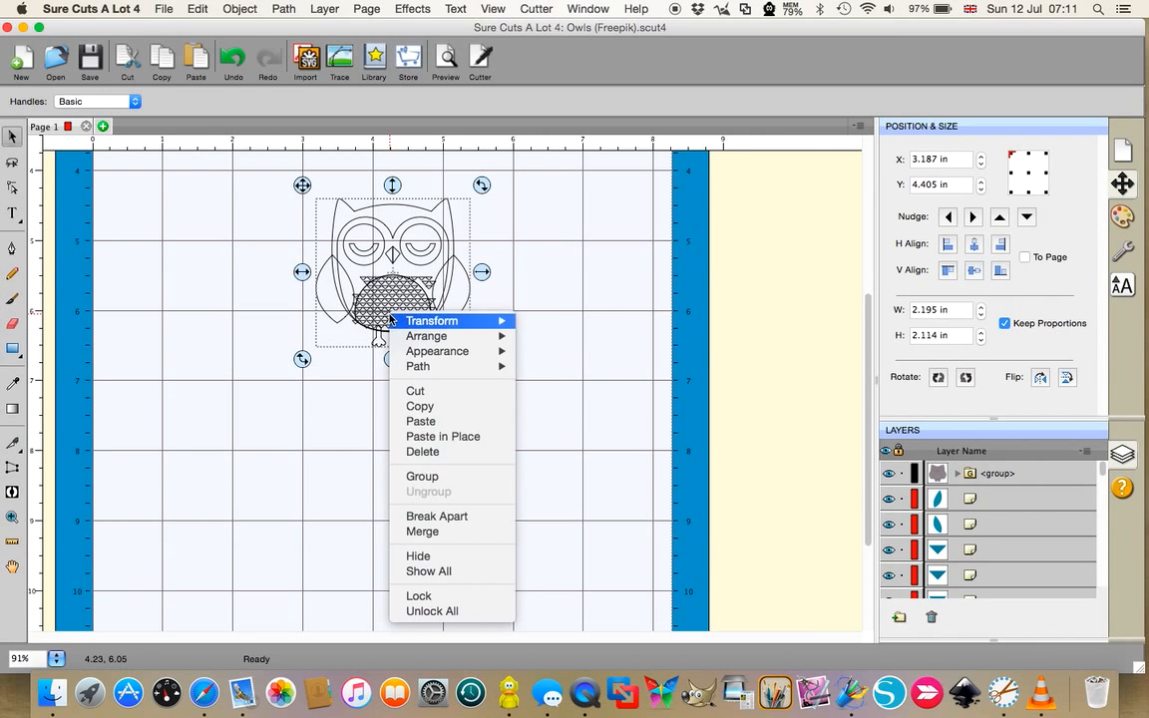
{"action": "left_click", "coordinate": [396, 476]}
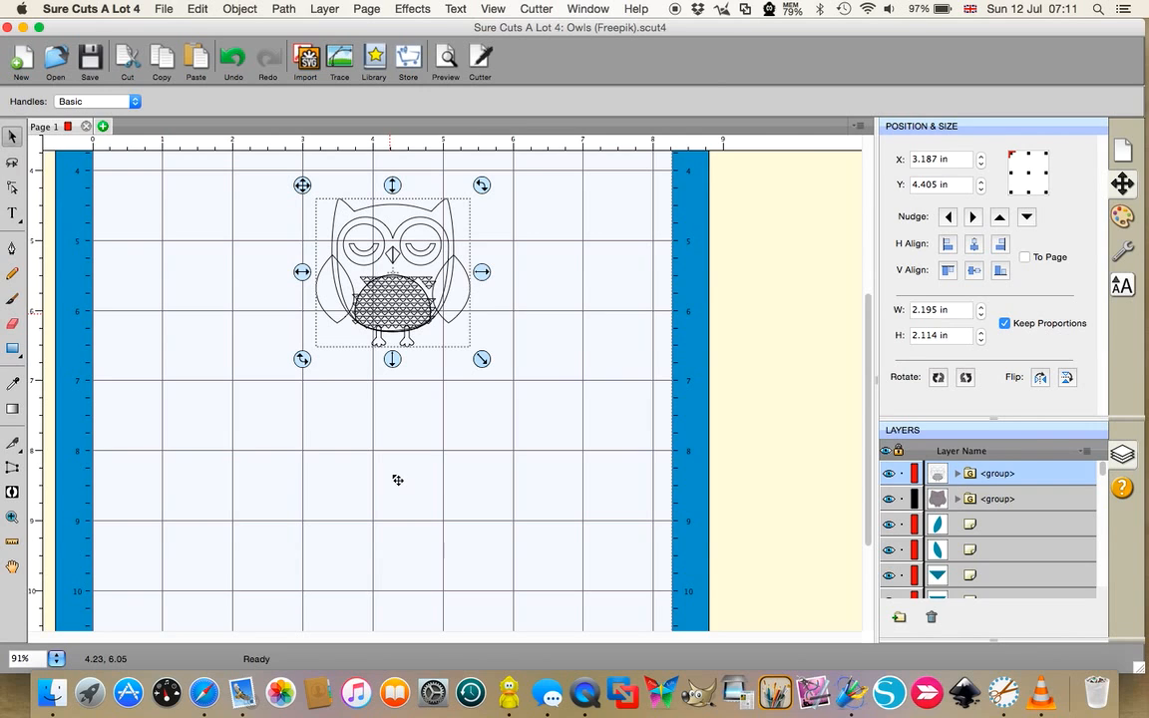
Add a shadow layer of type Shadow, 0.10 in in size, around the grouped owl
{"action": "left_click", "coordinate": [423, 14]}
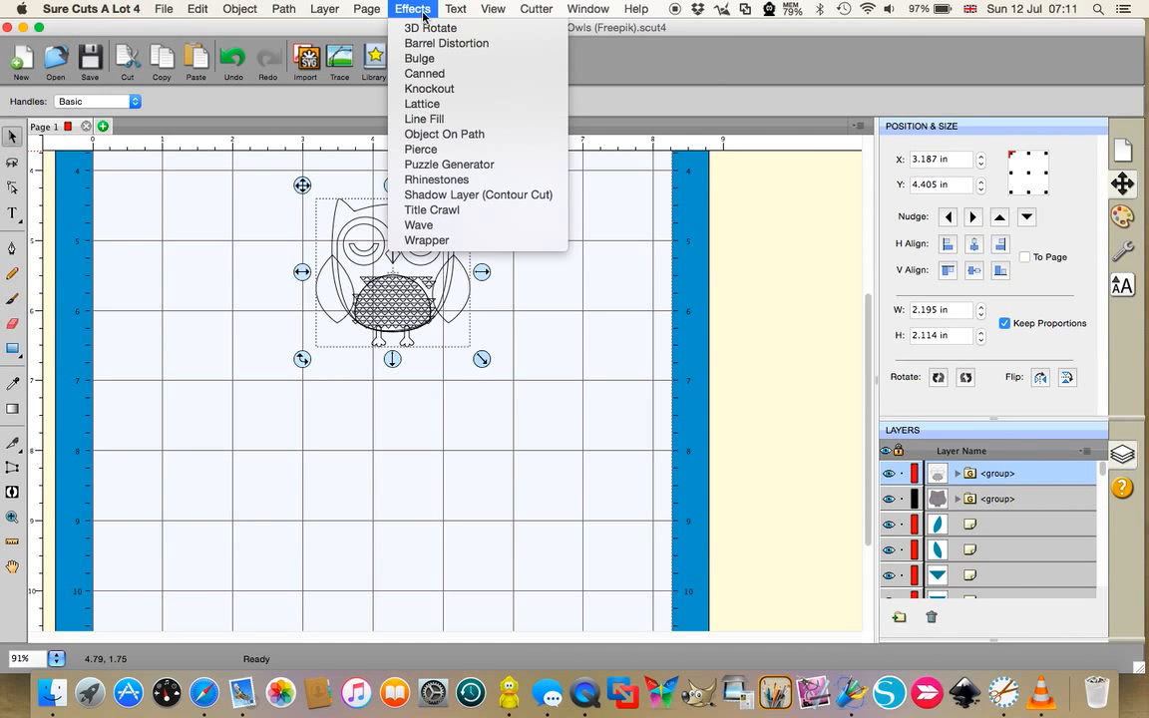
{"action": "left_click", "coordinate": [451, 195]}
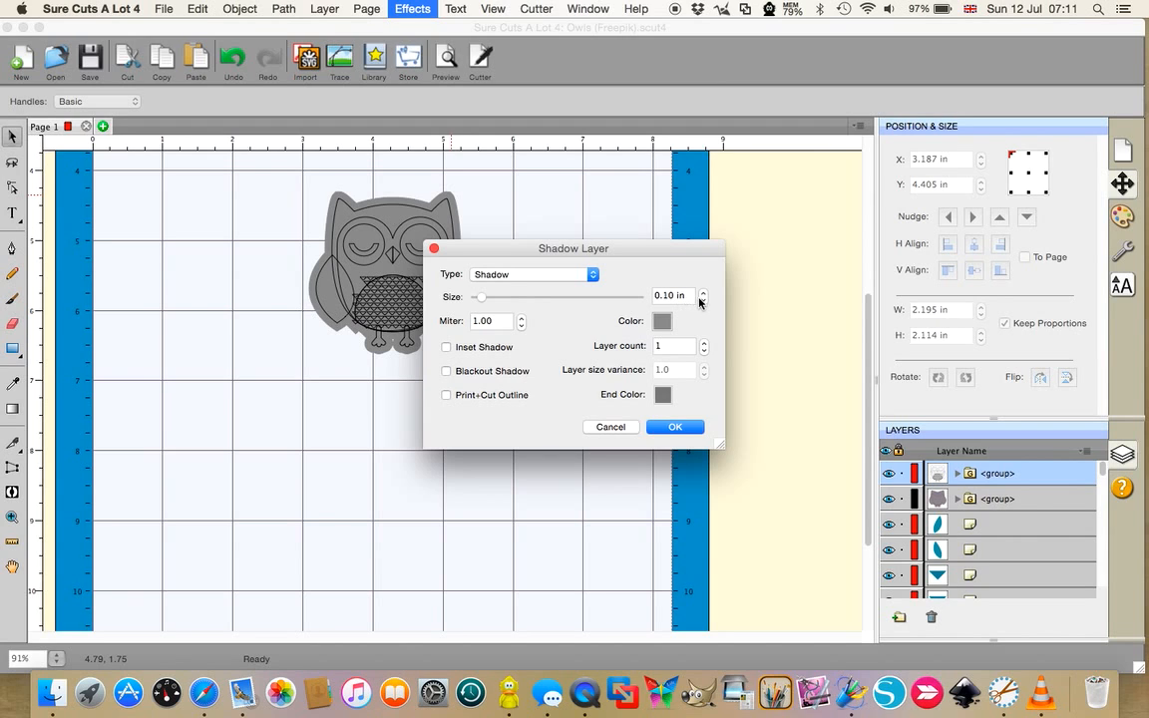
{"action": "left_click", "coordinate": [676, 428]}
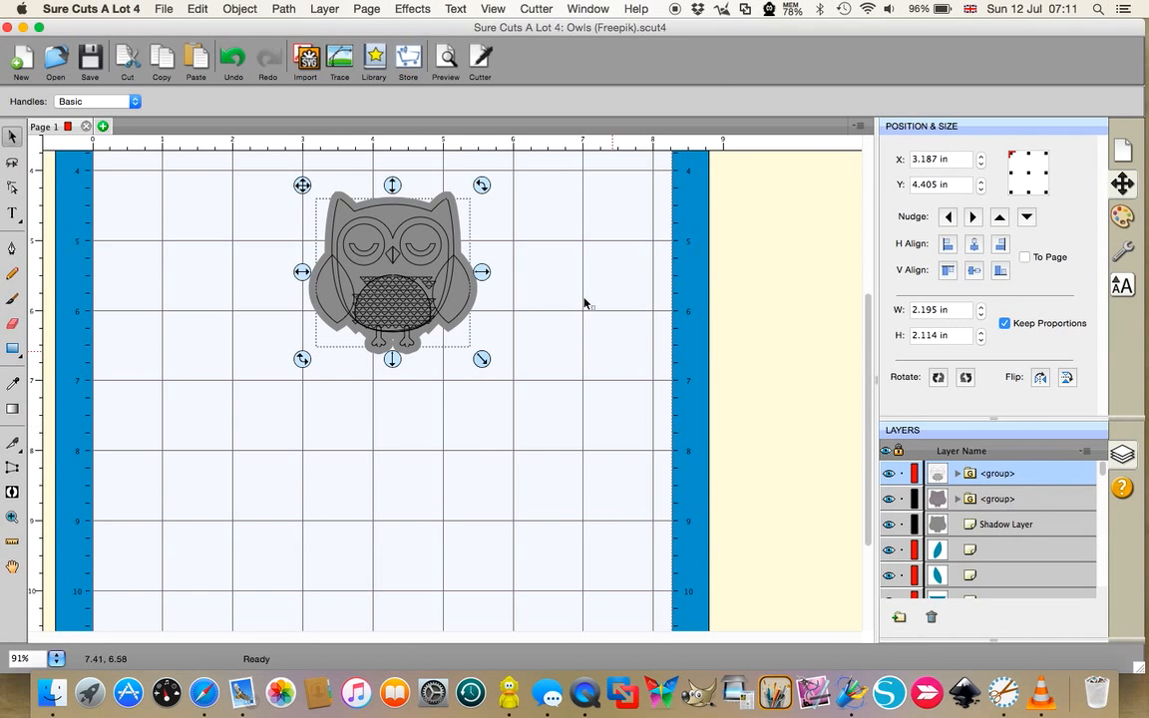
Move the outlined owl off its shadow shape to the free area on its right, and ungroup it
{"action": "left_click", "coordinate": [502, 252]}
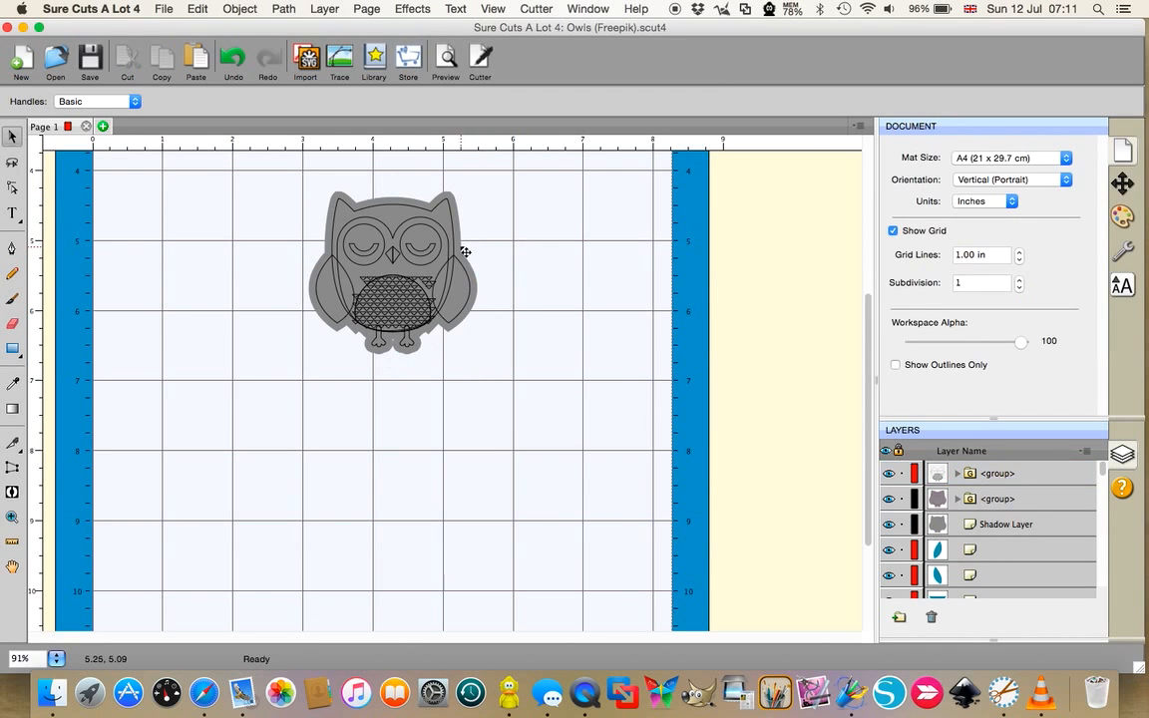
{"action": "left_click_drag", "start_coordinate": [461, 249], "coordinate": [634, 246]}
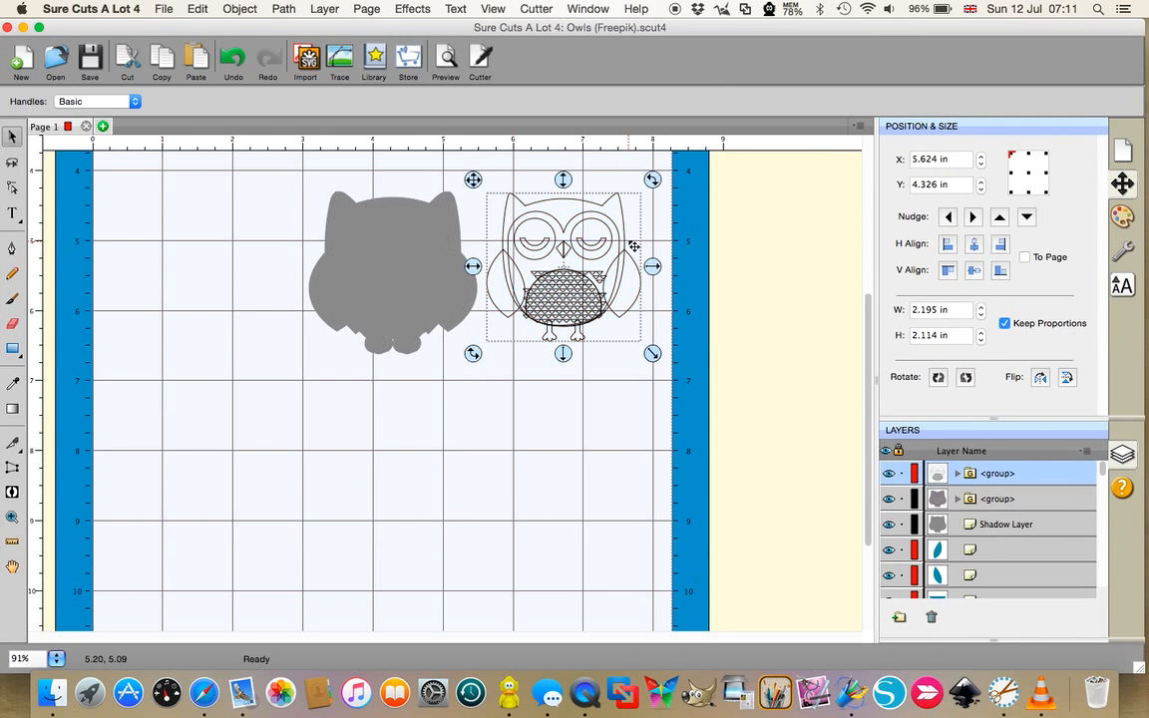
{"action": "left_click", "coordinate": [576, 424]}
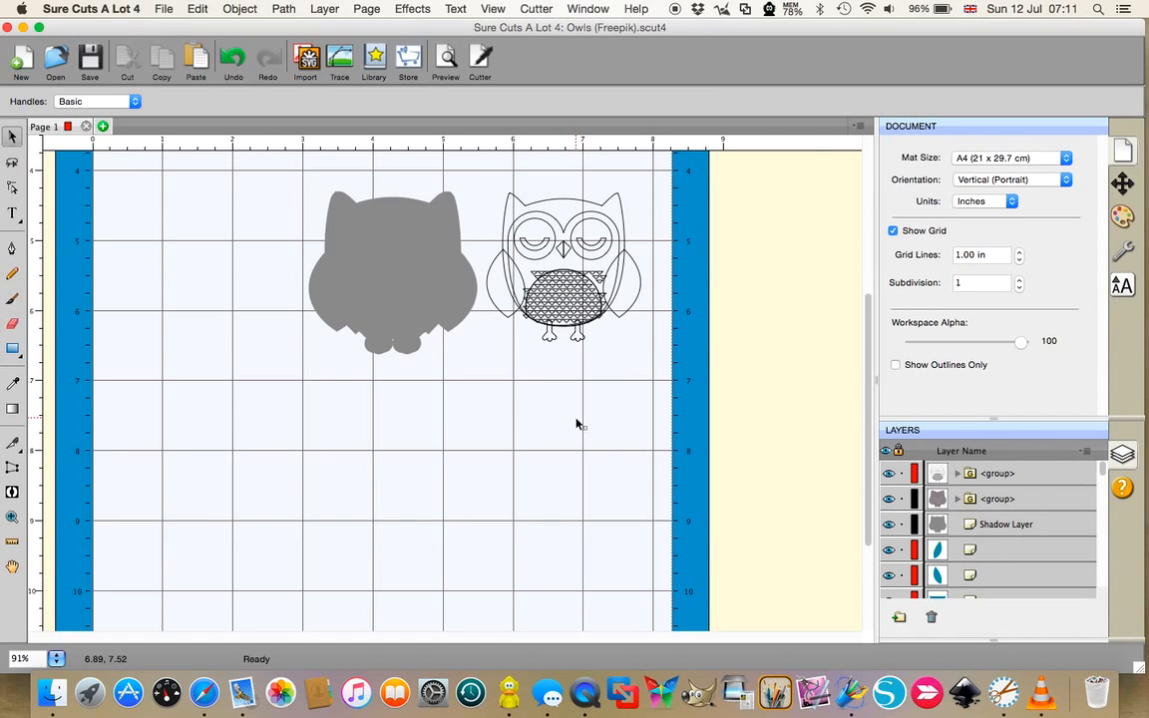
{"action": "left_click_drag", "start_coordinate": [475, 166], "coordinate": [670, 422]}
{"action": "right_click", "coordinate": [588, 305]}
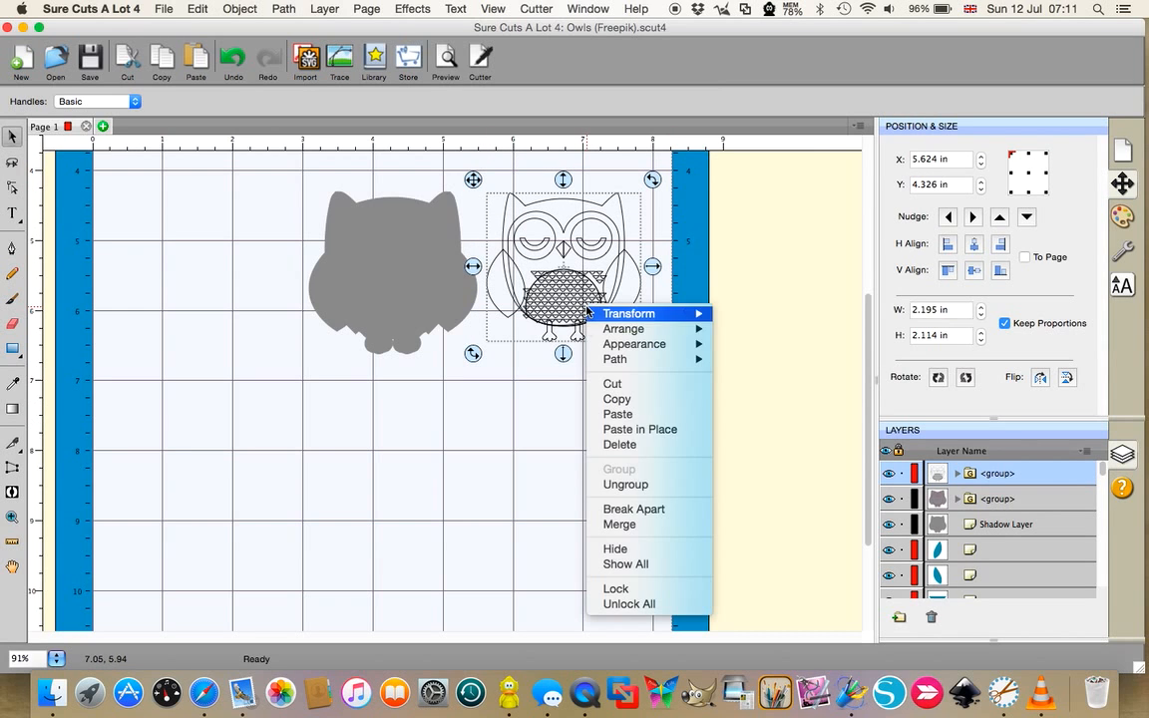
{"action": "left_click", "coordinate": [625, 485]}
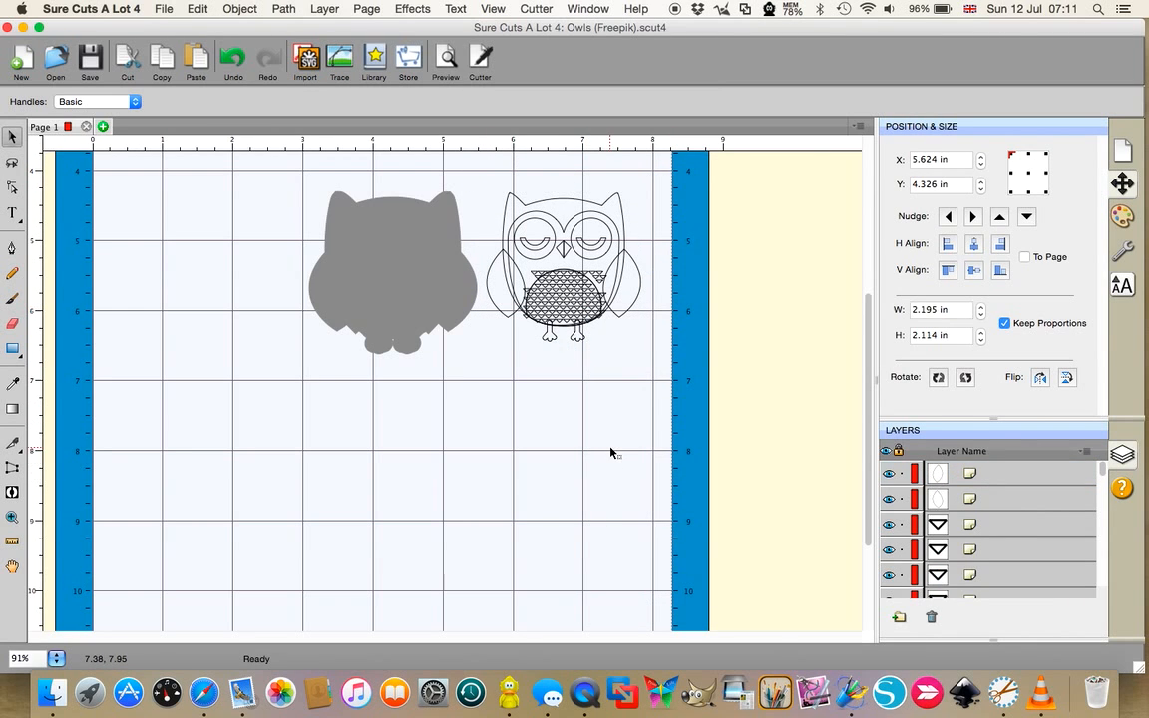
Place the owl's body outline and both wings in position on the grey shadow shape
{"action": "left_click", "coordinate": [625, 211]}
{"action": "left_click_drag", "start_coordinate": [620, 206], "coordinate": [448, 218]}
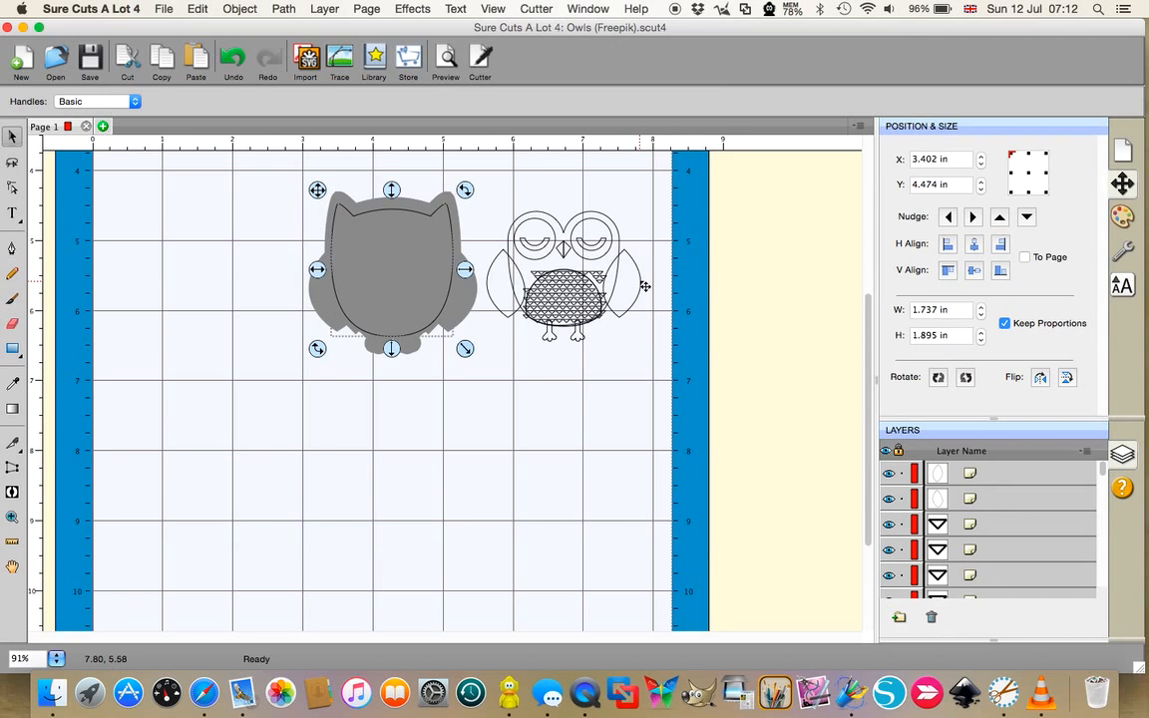
{"action": "left_click_drag", "start_coordinate": [645, 286], "coordinate": [331, 319]}
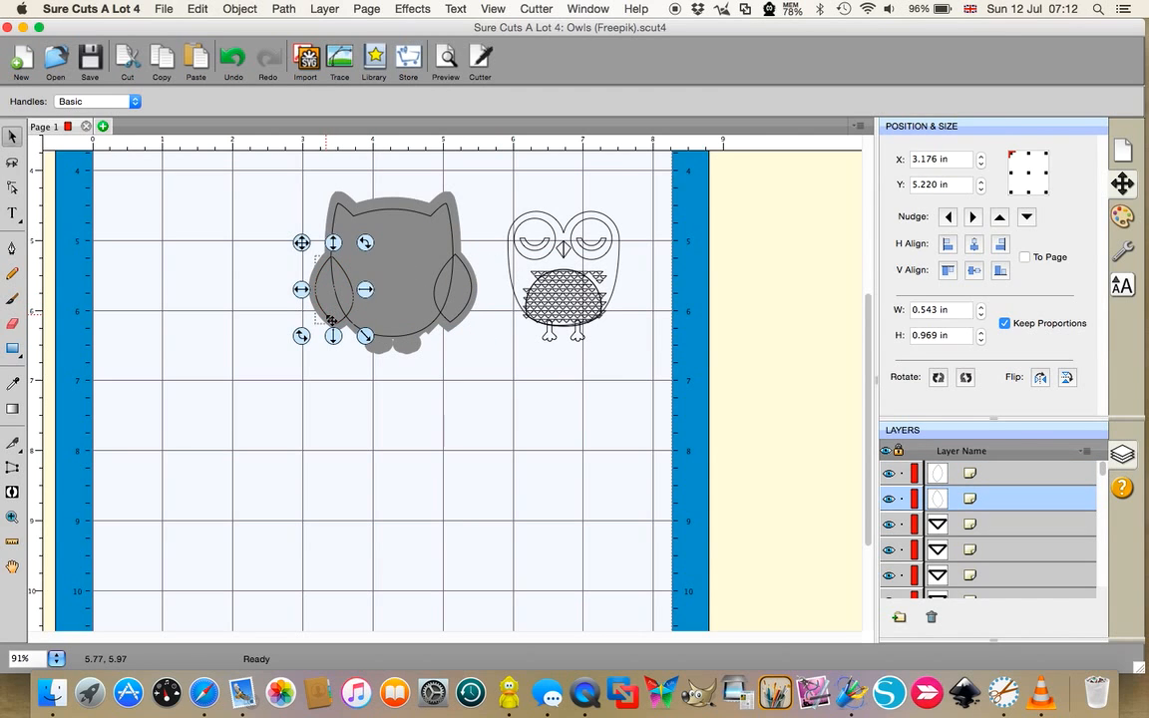
Move the grey shadow shape to the free area below the owl and place both feet under the body outline, checking them against the shadow
{"action": "left_click", "coordinate": [348, 184]}
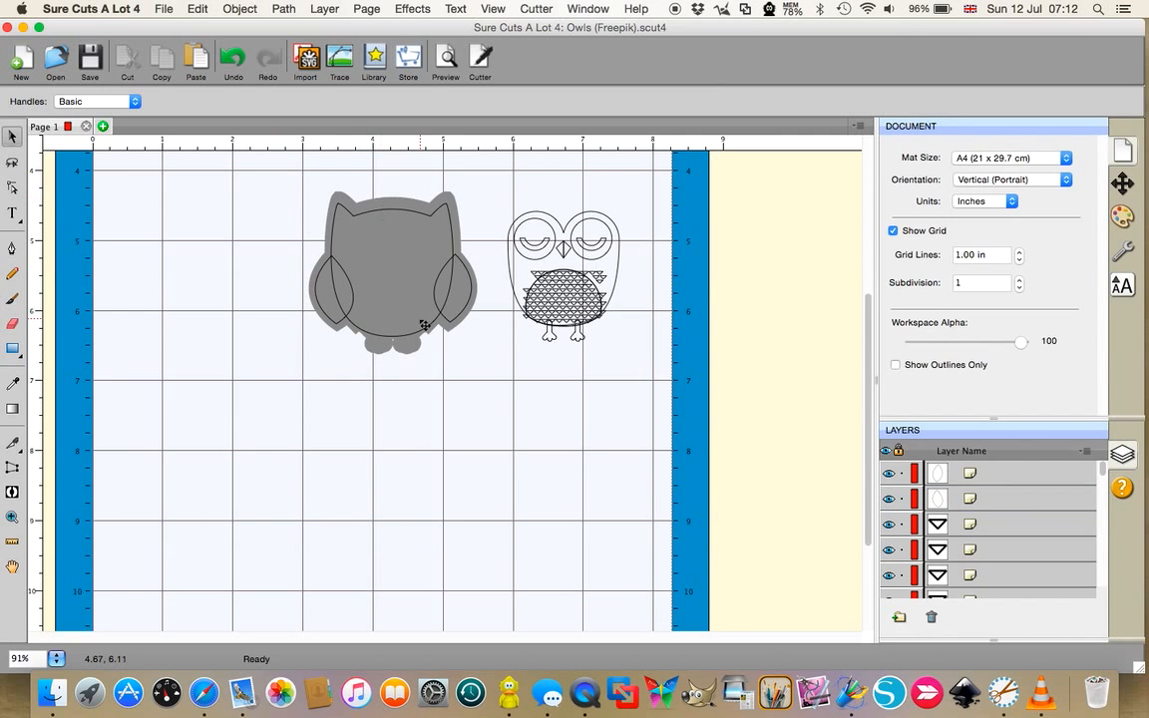
{"action": "left_click_drag", "start_coordinate": [415, 348], "coordinate": [430, 617]}
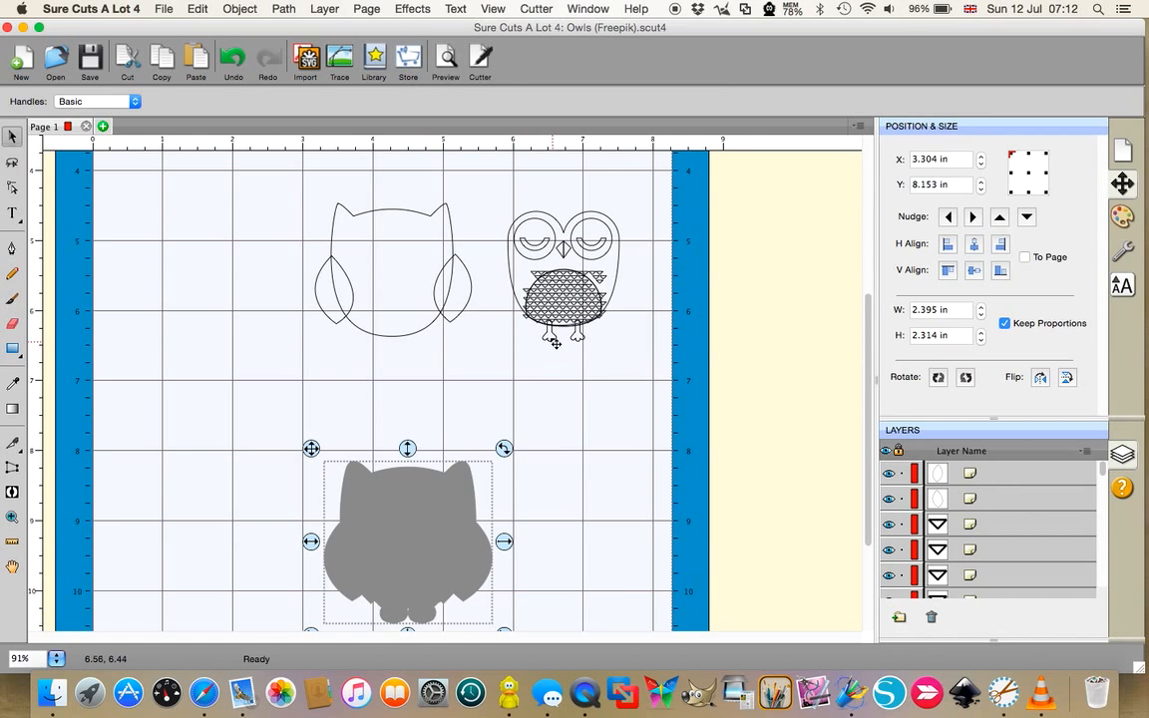
{"action": "left_click_drag", "start_coordinate": [556, 343], "coordinate": [376, 346]}
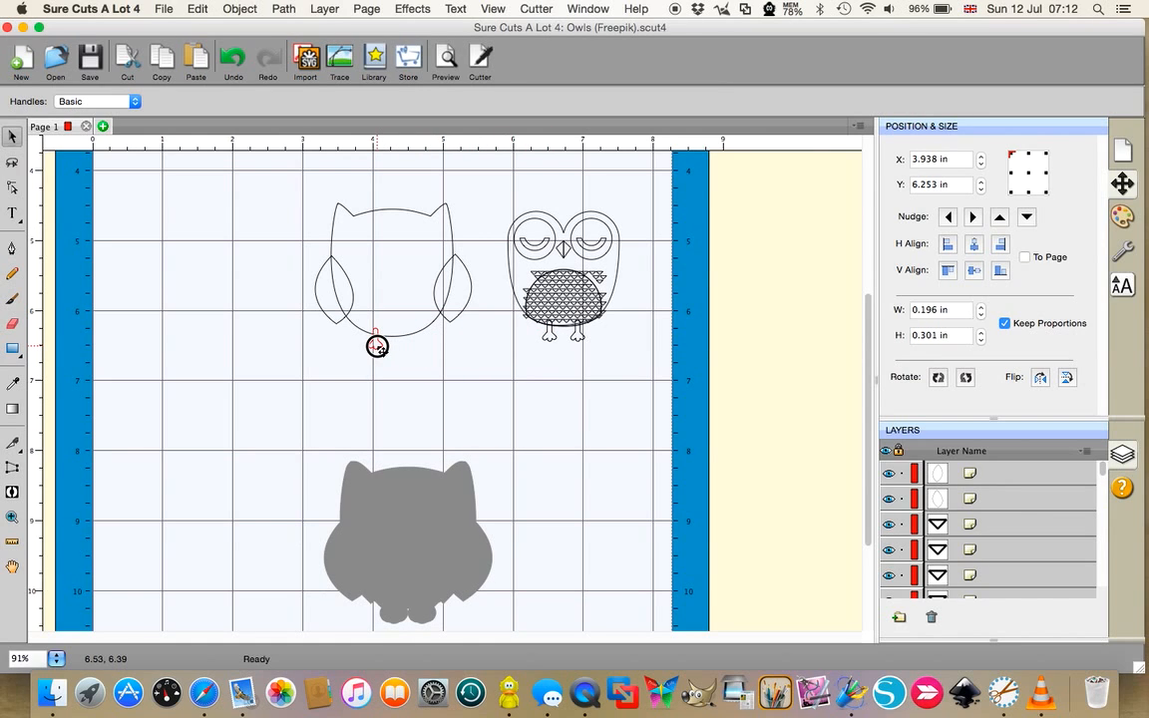
{"action": "left_click_drag", "start_coordinate": [377, 346], "coordinate": [376, 346]}
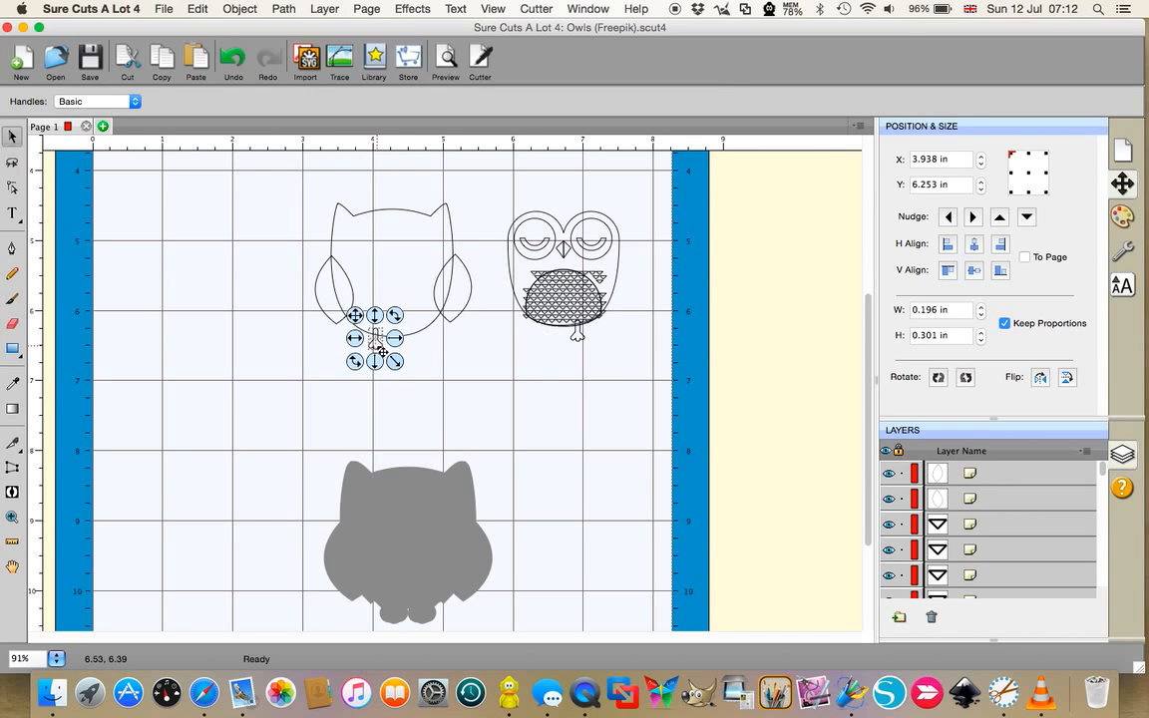
{"action": "left_click_drag", "start_coordinate": [576, 338], "coordinate": [398, 345]}
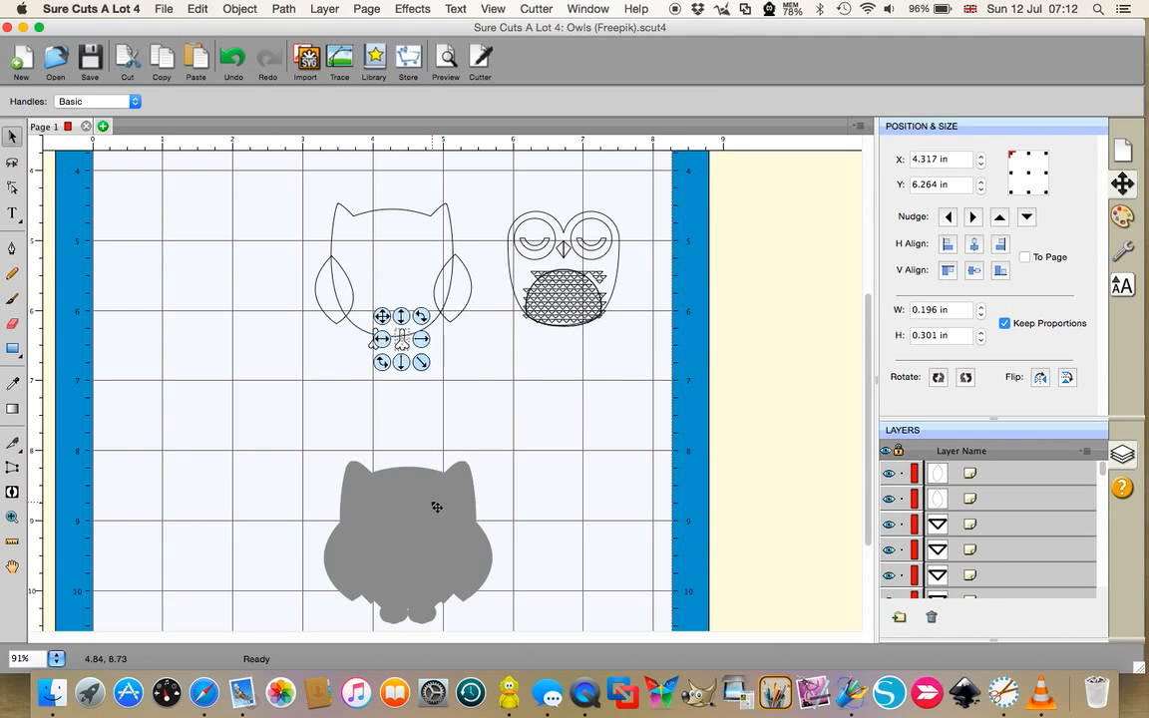
{"action": "left_click_drag", "start_coordinate": [436, 505], "coordinate": [415, 240]}
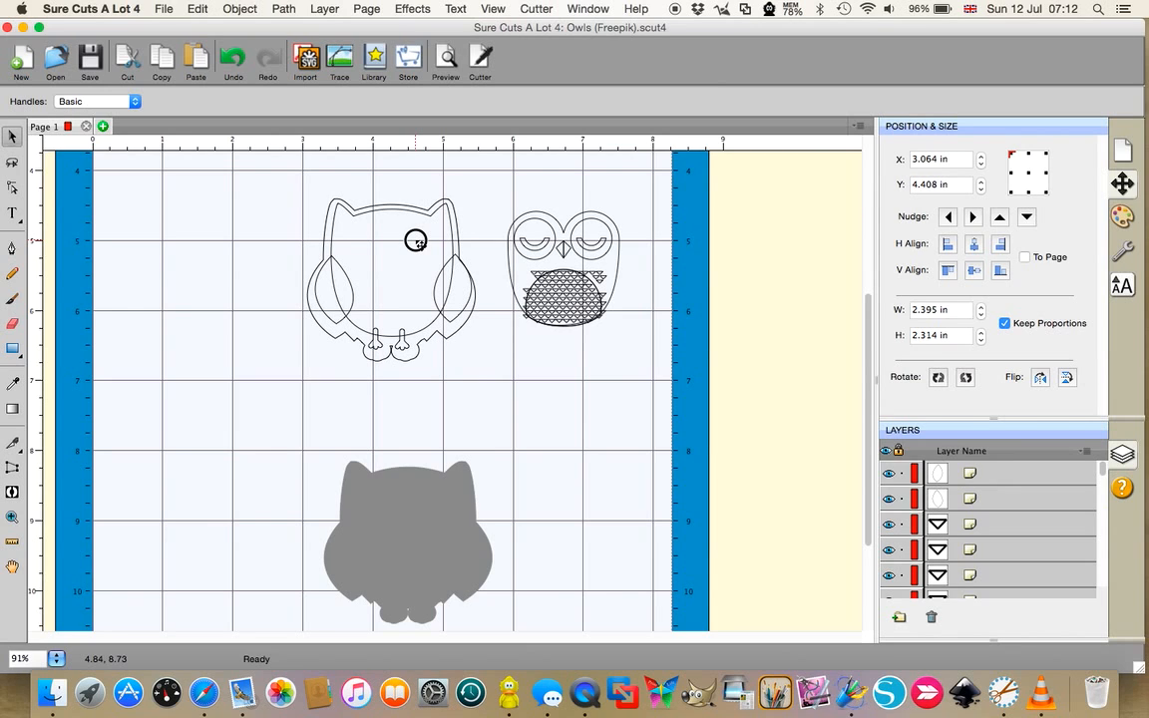
{"action": "left_click_drag", "start_coordinate": [415, 241], "coordinate": [458, 464]}
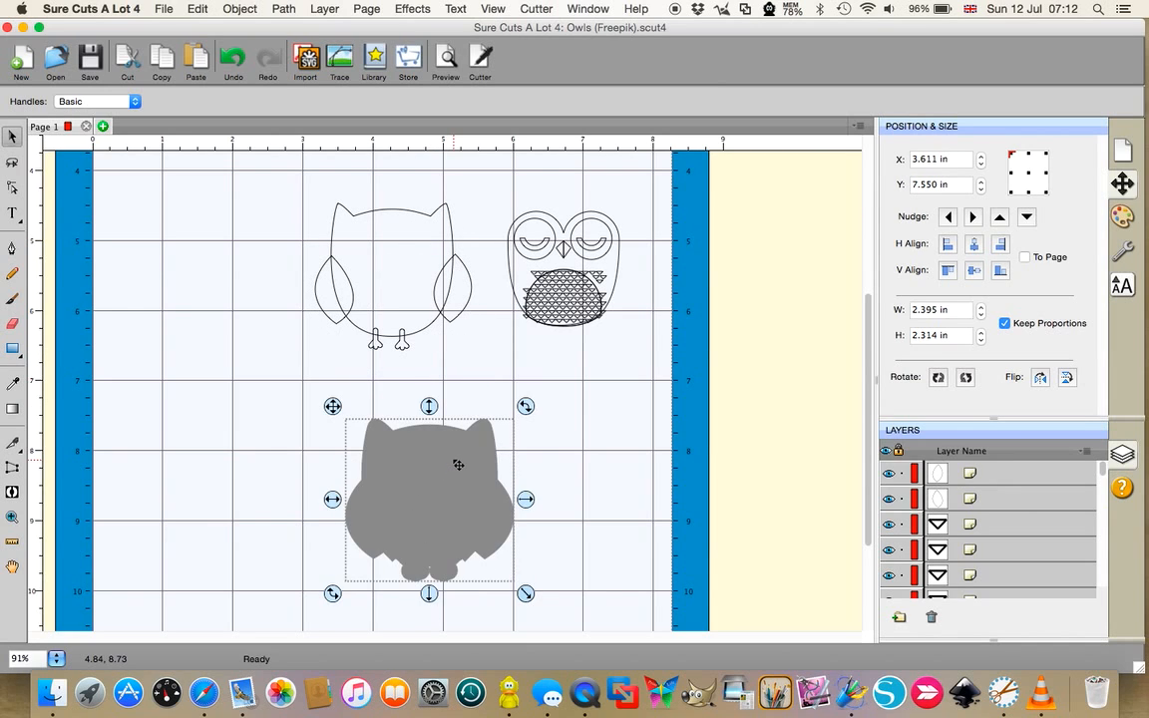
Unite the owl's body, wings and feet outlines into a single shape with Union
{"action": "left_click_drag", "start_coordinate": [274, 180], "coordinate": [504, 402]}
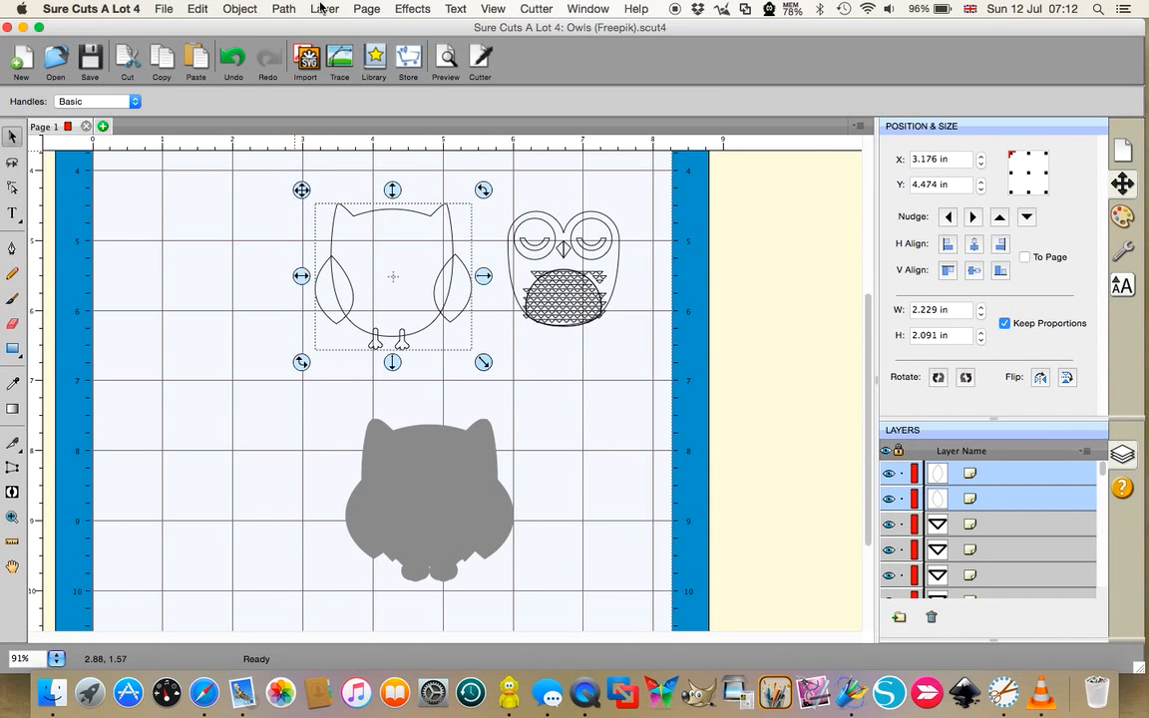
{"action": "left_click", "coordinate": [284, 9]}
{"action": "left_click", "coordinate": [295, 32]}
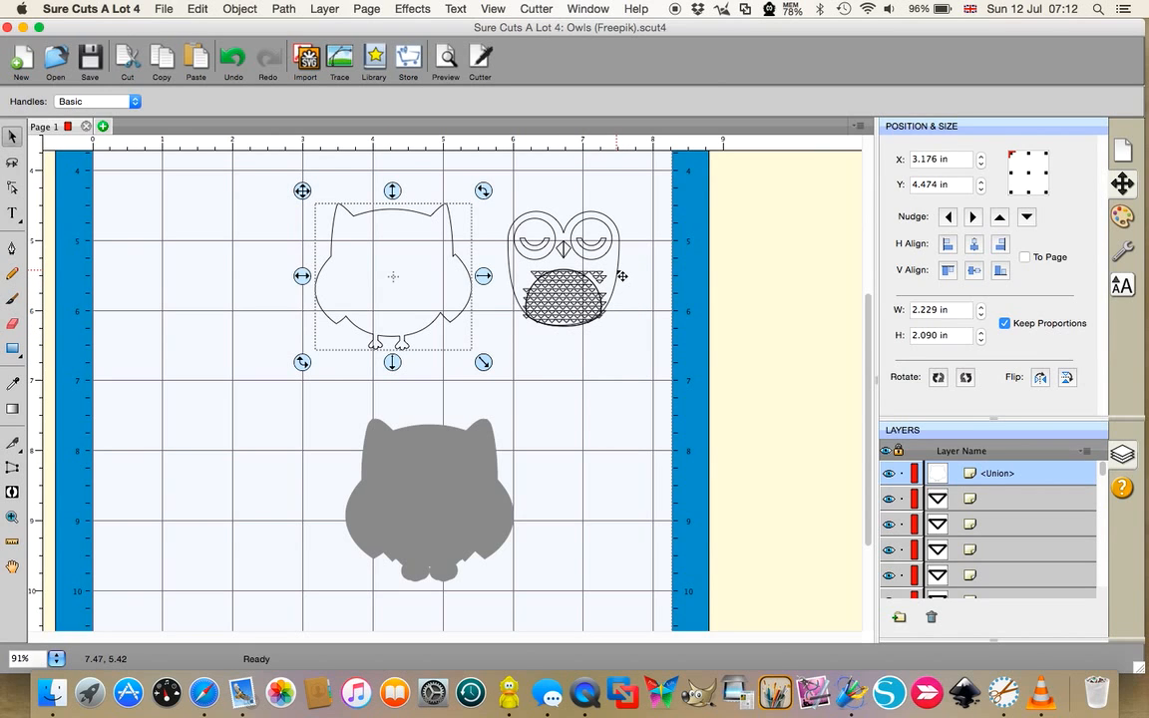
Place the face outline, eyes and beak on the united owl body, and pull the plain belly shape off the triangle pattern
{"action": "left_click_drag", "start_coordinate": [620, 274], "coordinate": [444, 278]}
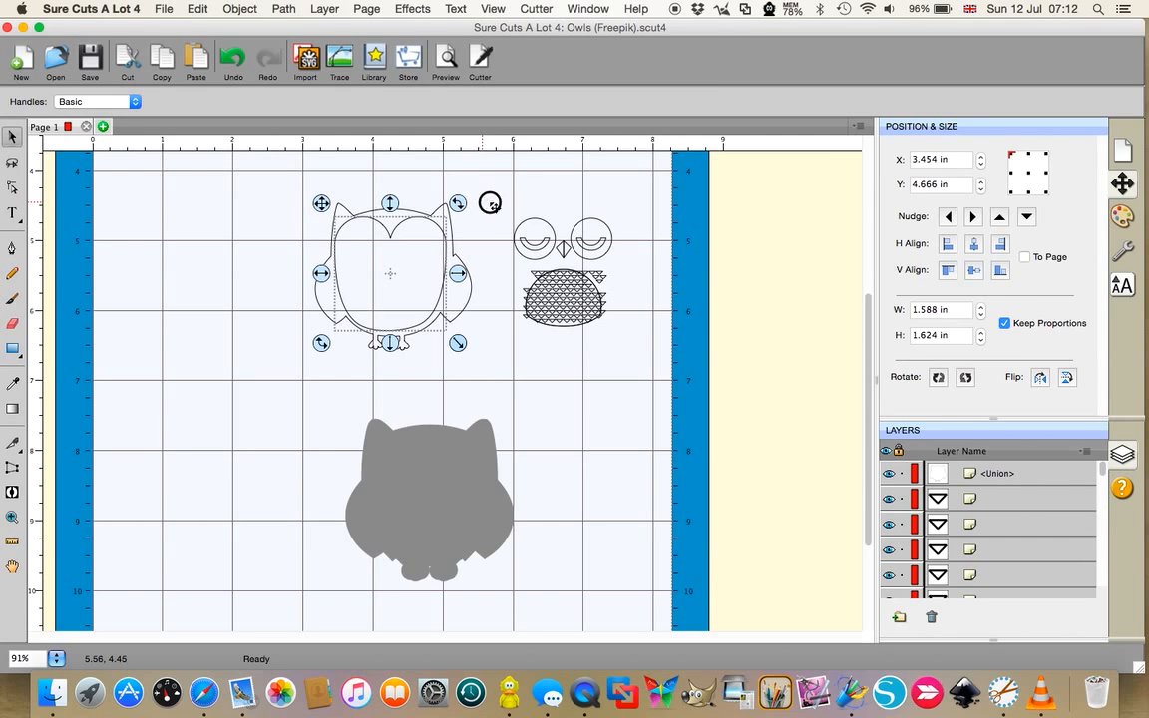
{"action": "left_click_drag", "start_coordinate": [485, 199], "coordinate": [425, 256]}
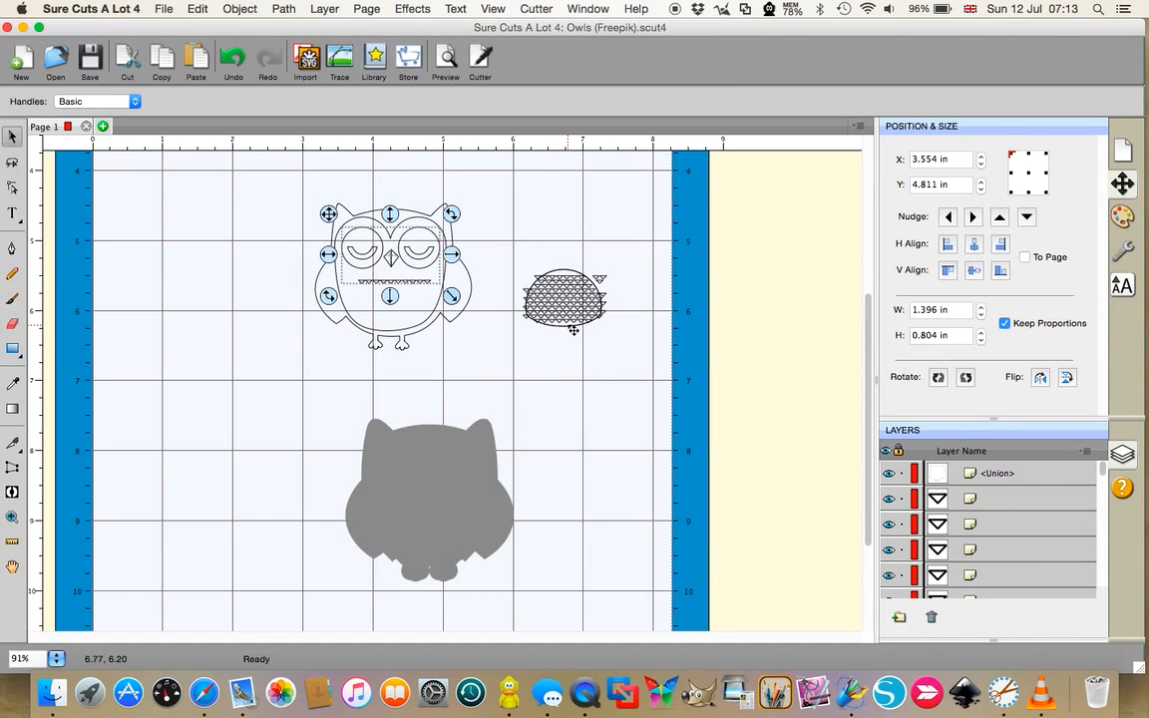
{"action": "mouse_move", "coordinate": [573, 329]}
{"action": "left_mouse_down"}
{"action": "mouse_move", "coordinate": [566, 297]}
{"action": "mouse_move", "coordinate": [569, 395]}
{"action": "mouse_move", "coordinate": [568, 374]}
{"action": "left_mouse_up"}
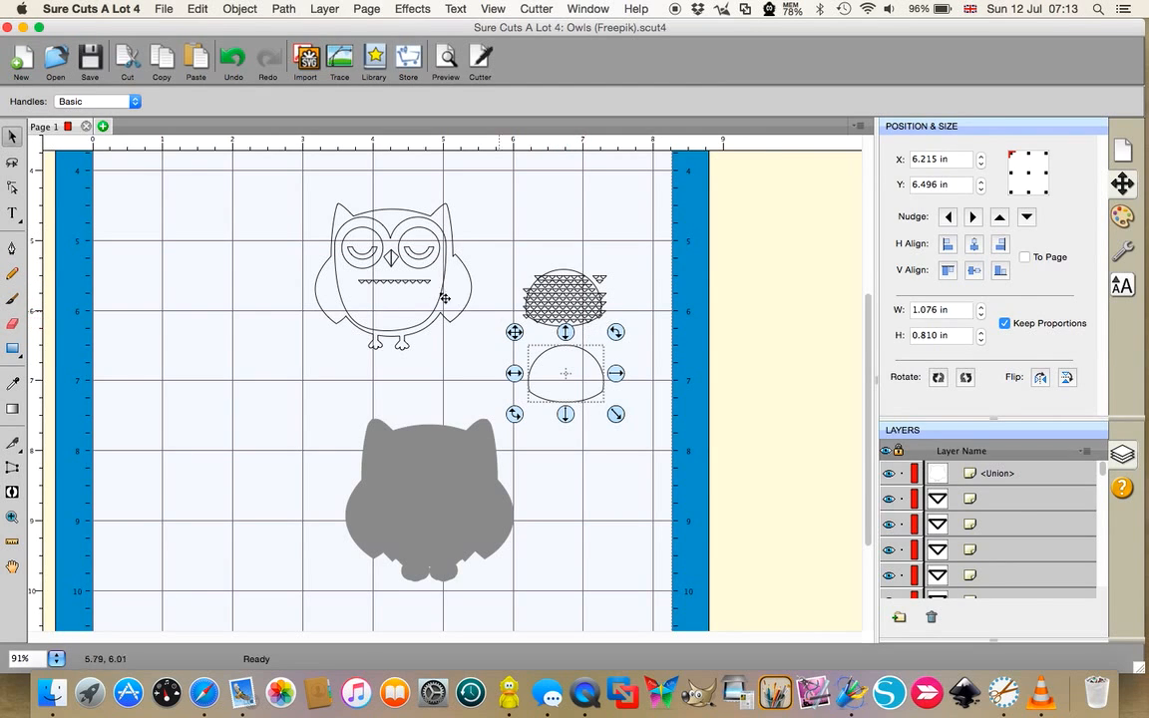
Remove the stray row of triangles under the beak, moving the body and face outlines aside and back into place
{"action": "left_click_drag", "start_coordinate": [390, 287], "coordinate": [287, 294]}
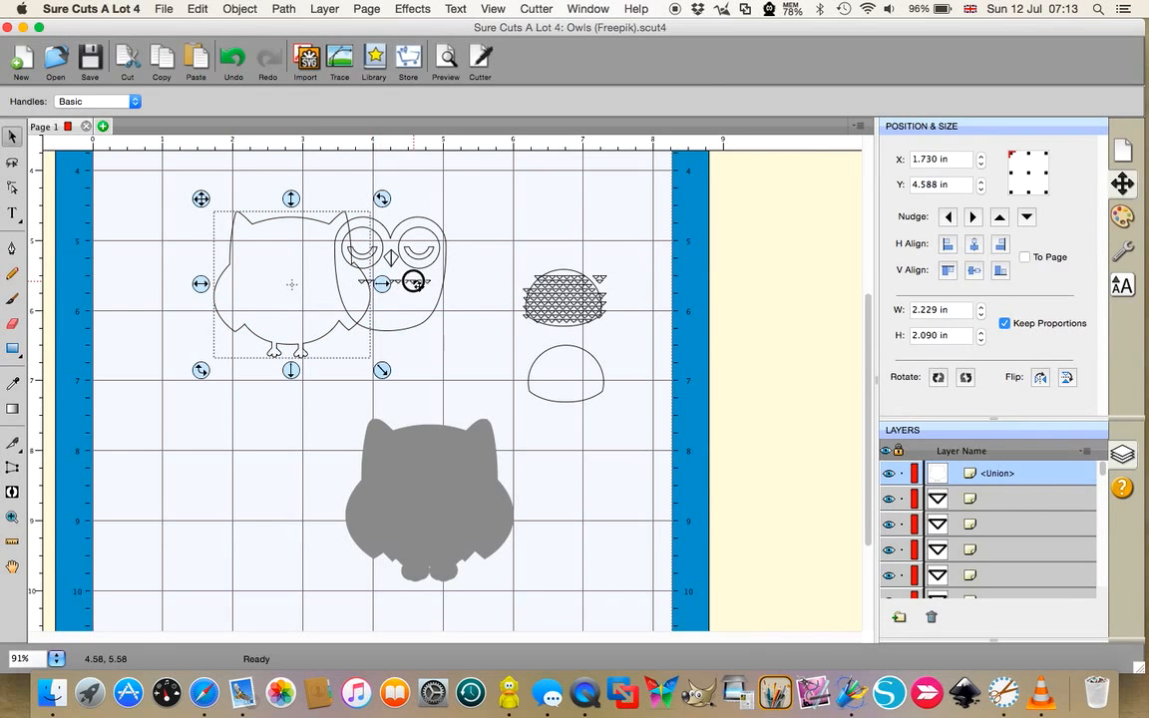
{"action": "left_click", "coordinate": [487, 277]}
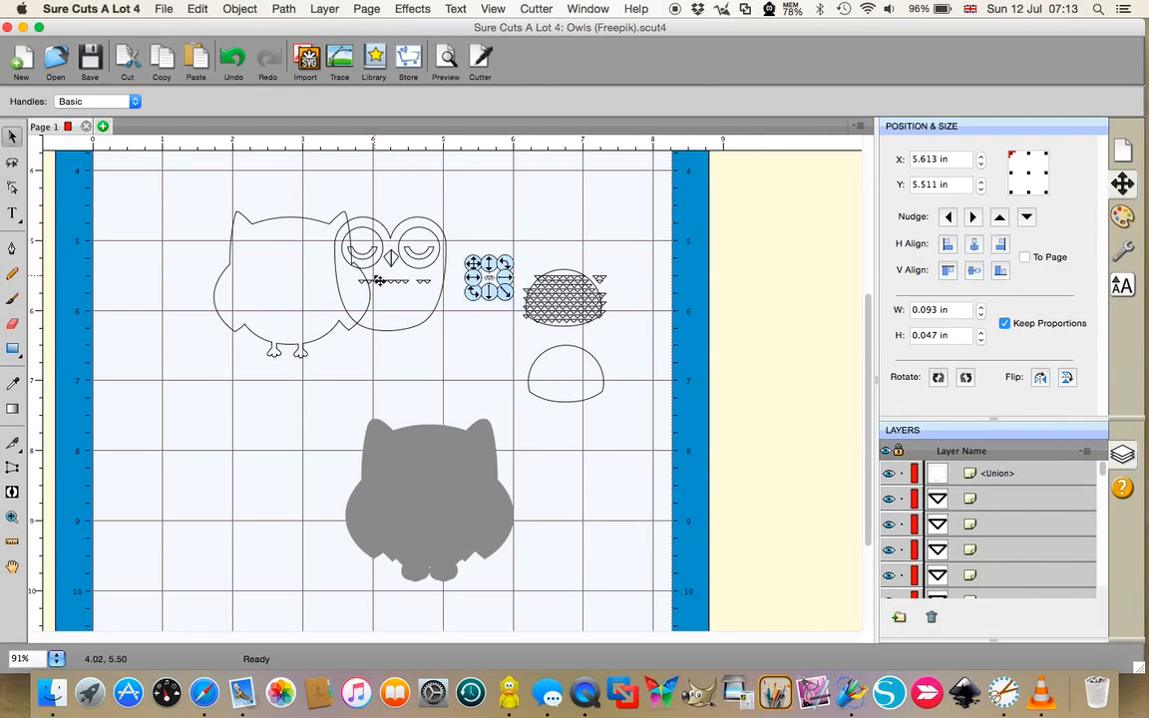
{"action": "left_click_drag", "start_coordinate": [287, 283], "coordinate": [218, 289]}
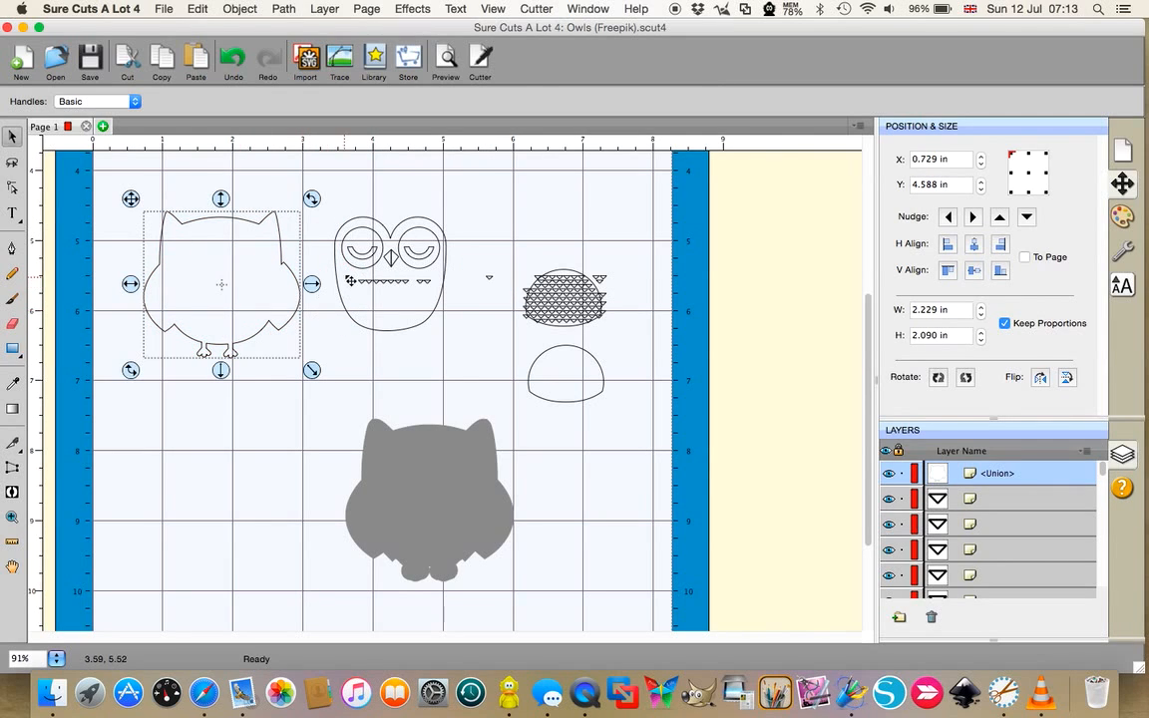
{"action": "left_click_drag", "start_coordinate": [372, 267], "coordinate": [251, 274]}
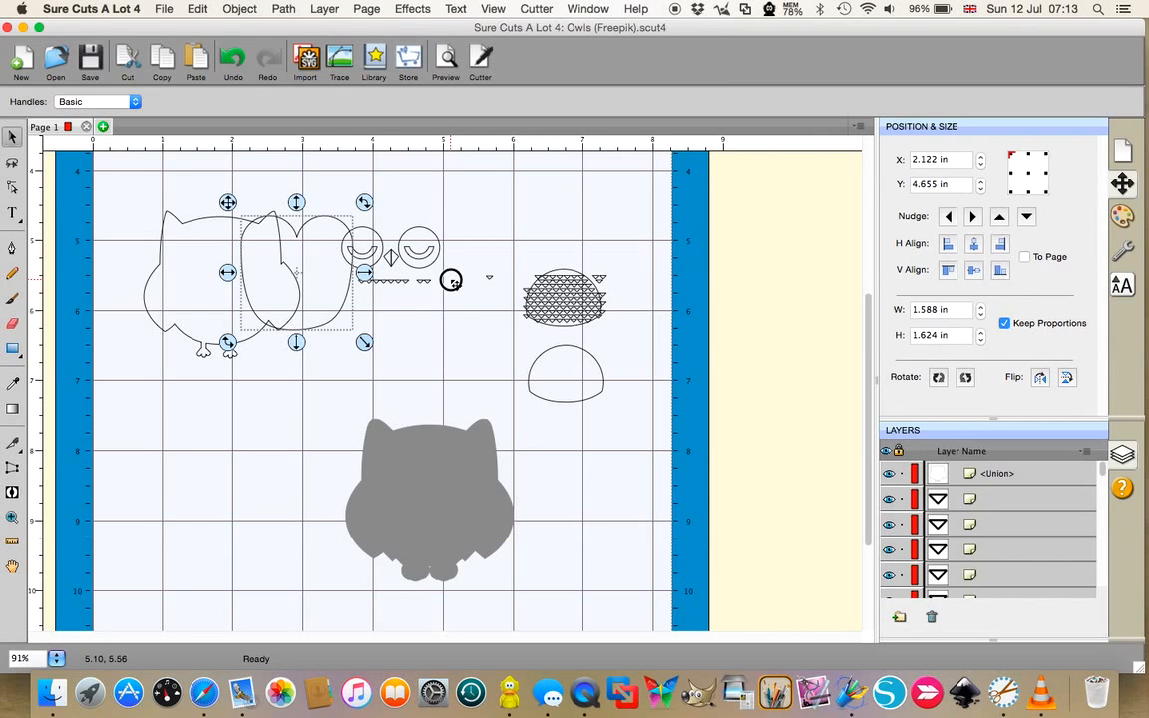
{"action": "left_click_drag", "start_coordinate": [450, 279], "coordinate": [334, 306]}
{"action": "left_click_drag", "start_coordinate": [336, 310], "coordinate": [335, 307]}
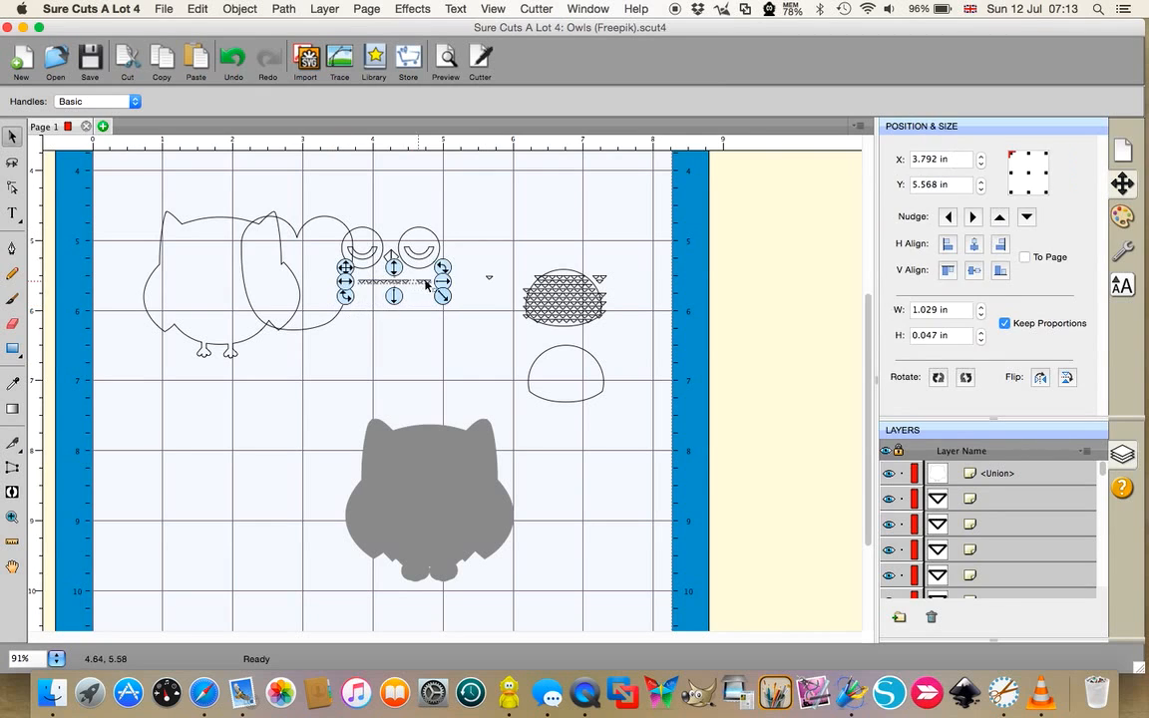
{"action": "left_click", "coordinate": [461, 287]}
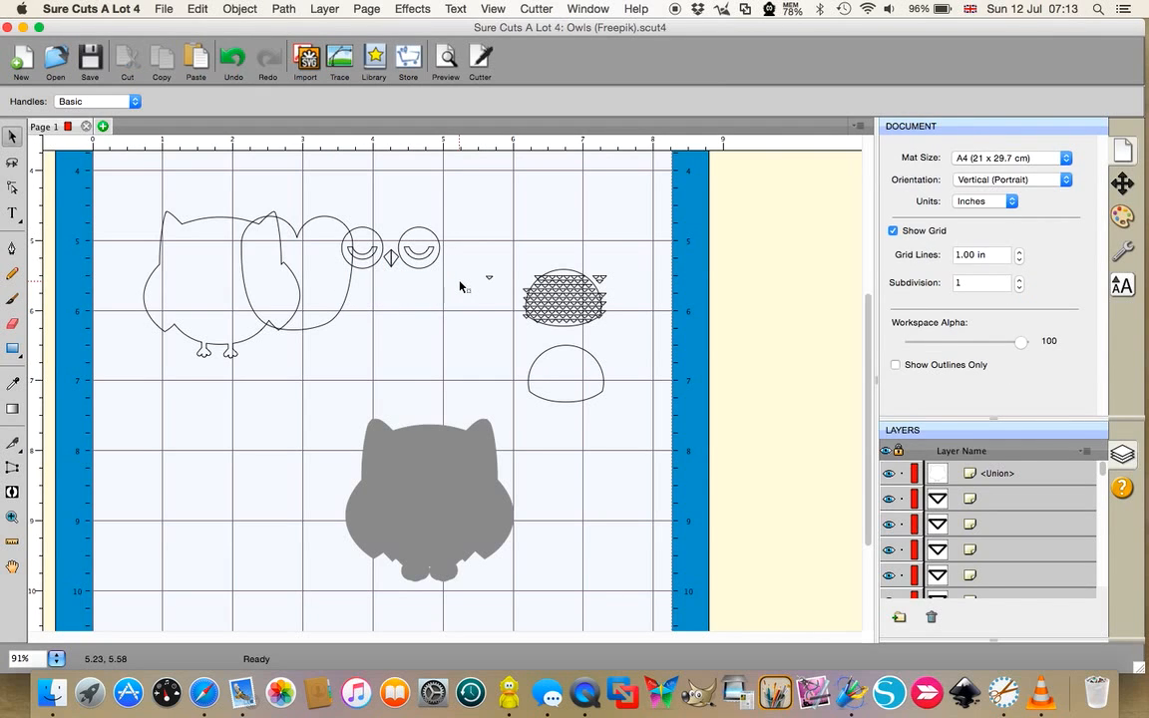
{"action": "left_click_drag", "start_coordinate": [379, 287], "coordinate": [439, 290]}
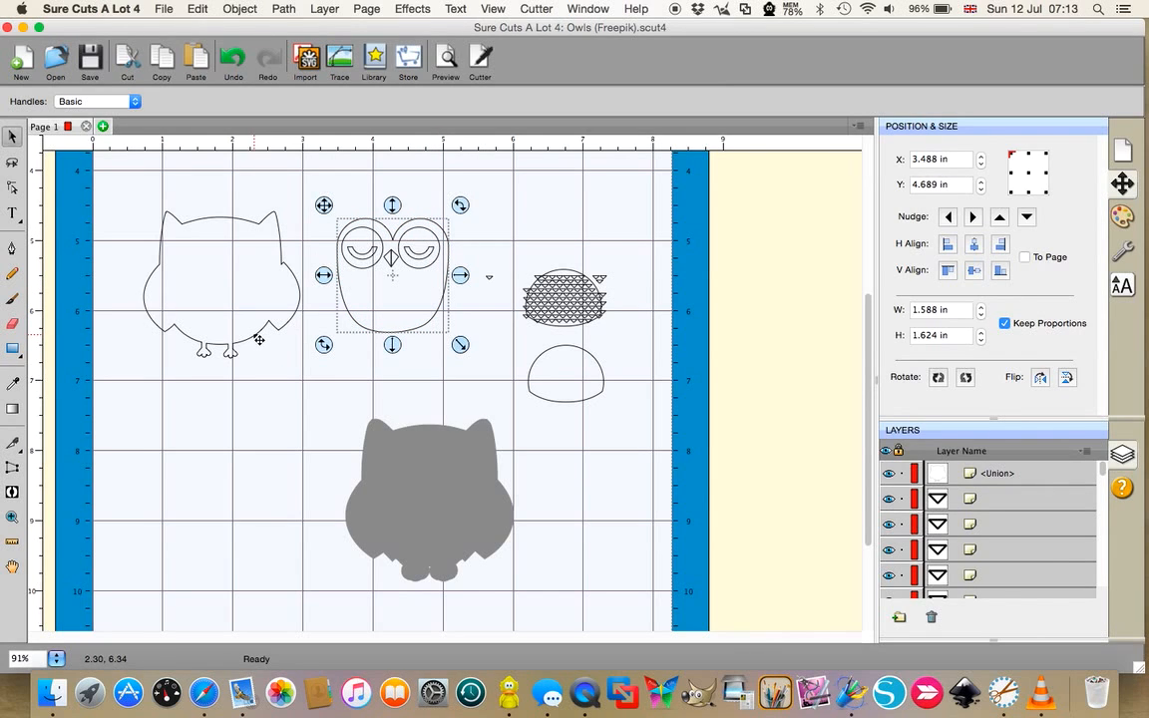
{"action": "left_click_drag", "start_coordinate": [259, 340], "coordinate": [430, 326]}
Place the plain belly shape on the owl below the beak, and delete the leftover triangle pattern and stray triangle beside it
{"action": "left_click_drag", "start_coordinate": [459, 561], "coordinate": [368, 611]}
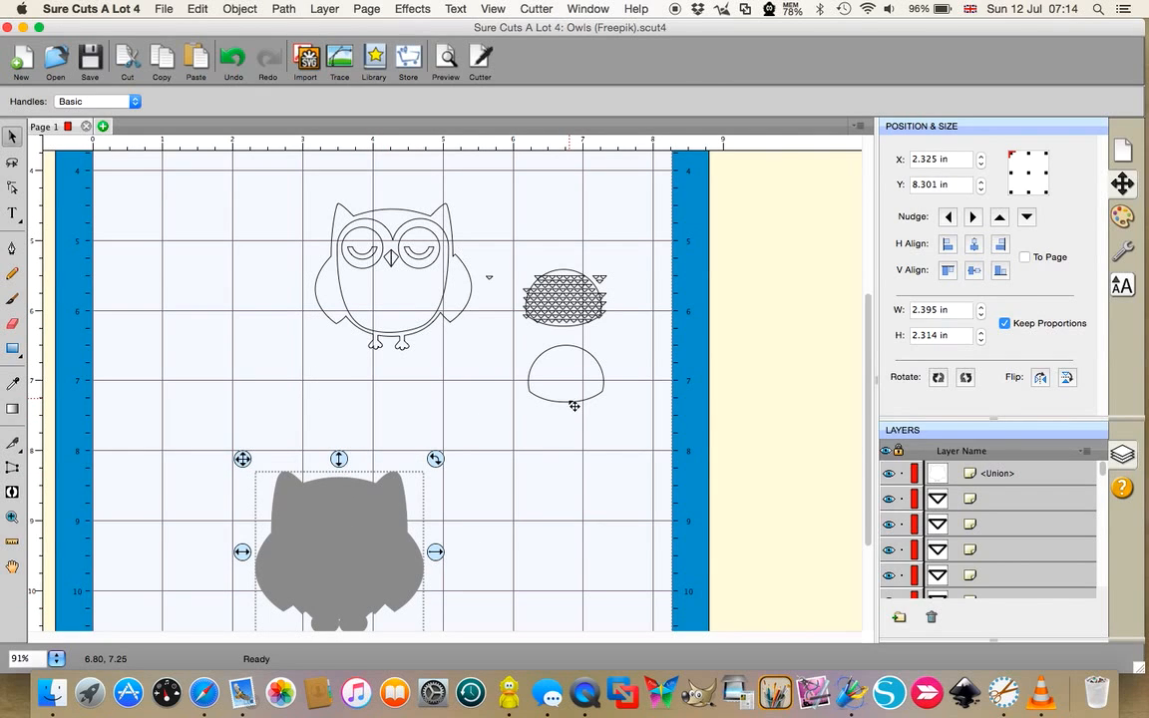
{"action": "left_click_drag", "start_coordinate": [550, 398], "coordinate": [394, 326]}
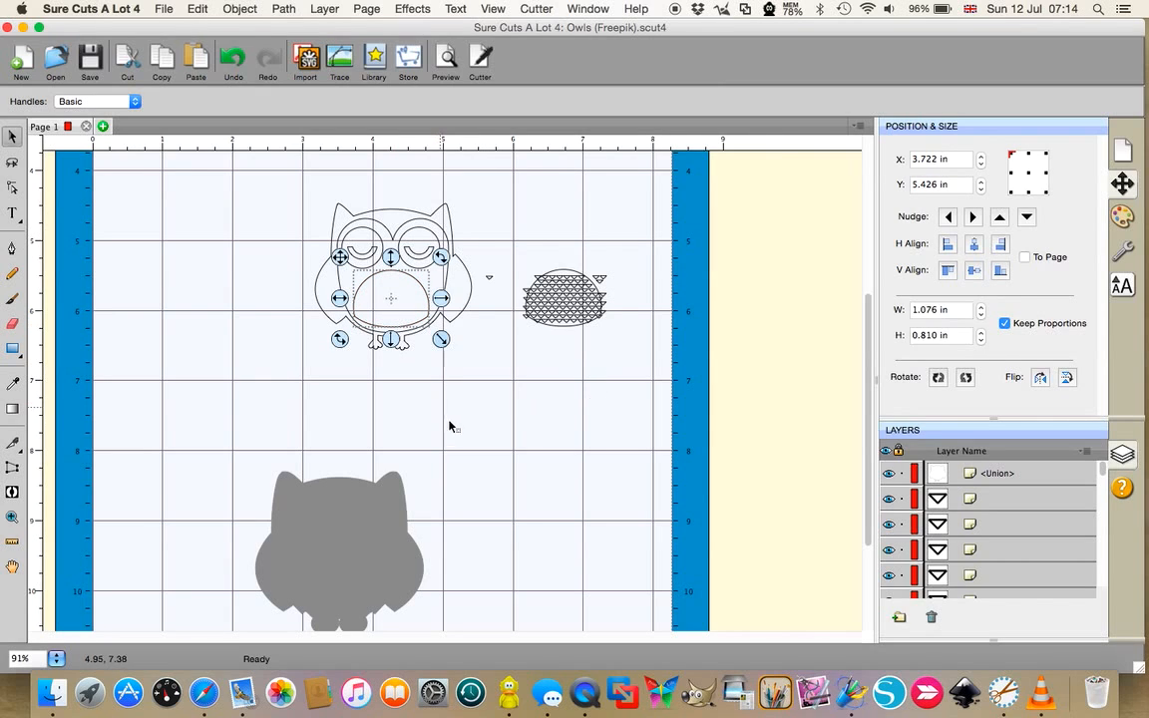
{"action": "left_click_drag", "start_coordinate": [487, 272], "coordinate": [560, 288]}
{"action": "mouse_move", "coordinate": [481, 227]}
{"action": "left_mouse_down"}
{"action": "mouse_move", "coordinate": [587, 251]}
{"action": "mouse_move", "coordinate": [647, 399]}
{"action": "mouse_move", "coordinate": [666, 409]}
{"action": "left_mouse_up"}
{"action": "key", "text": "Delete"}
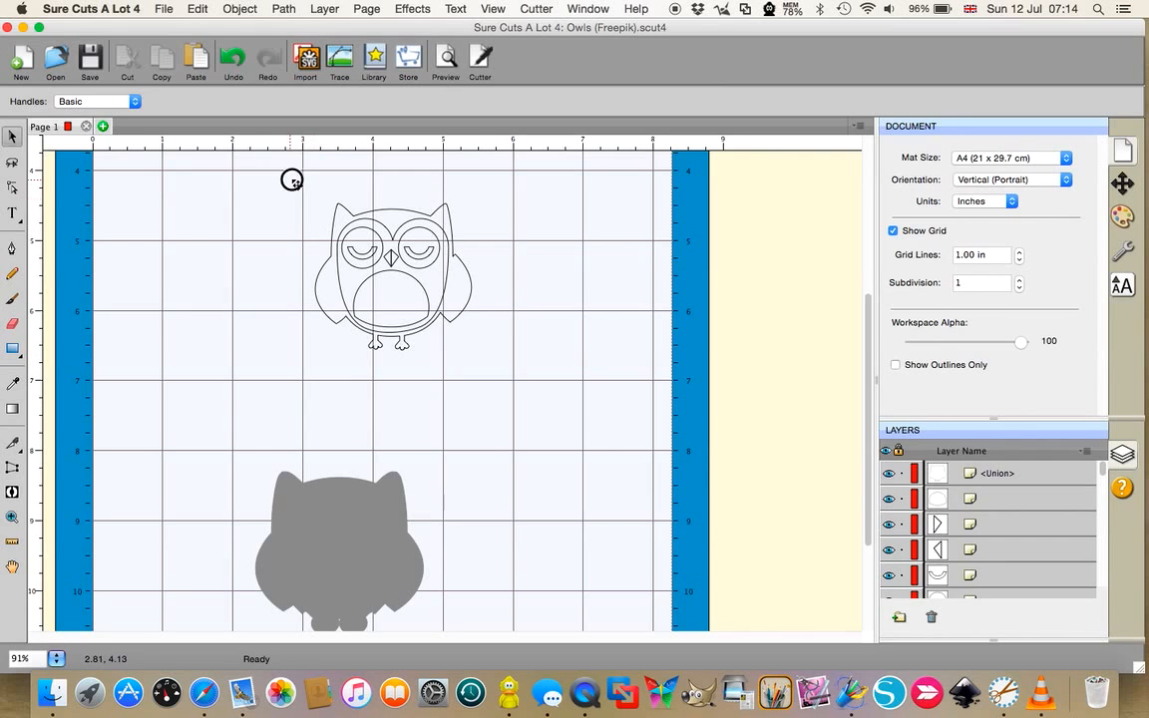
Group all the parts of the assembled owl
{"action": "left_click_drag", "start_coordinate": [290, 177], "coordinate": [523, 417]}
{"action": "right_click", "coordinate": [423, 312]}
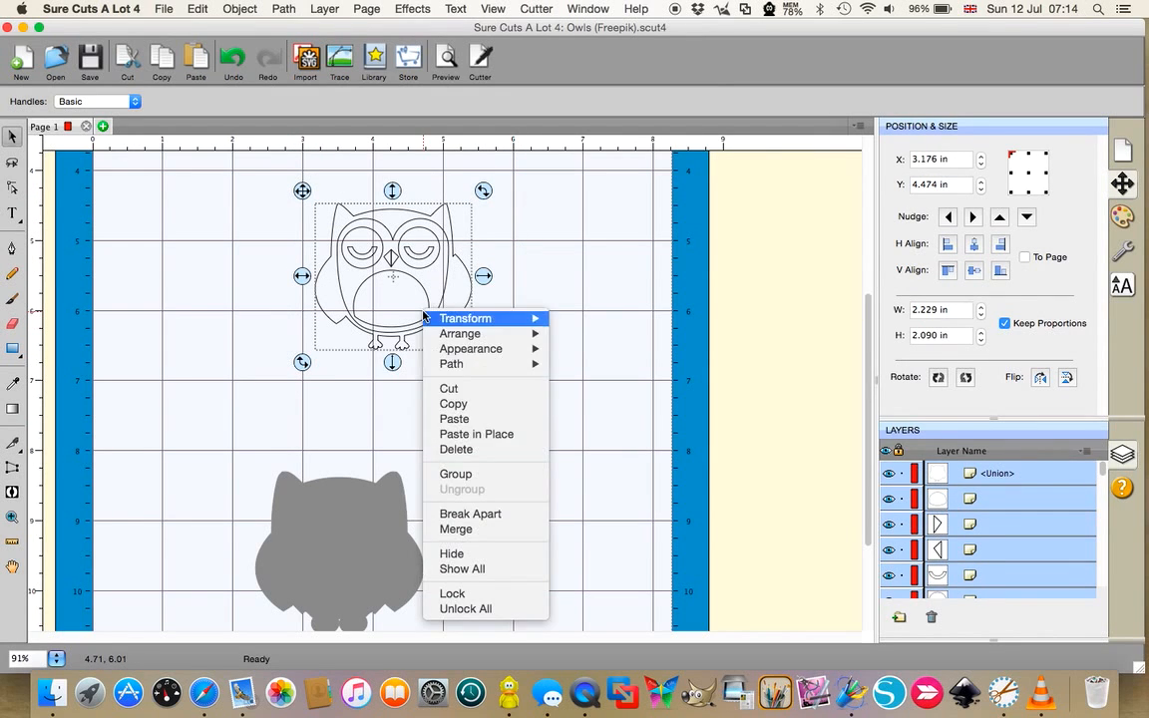
{"action": "left_click", "coordinate": [451, 475]}
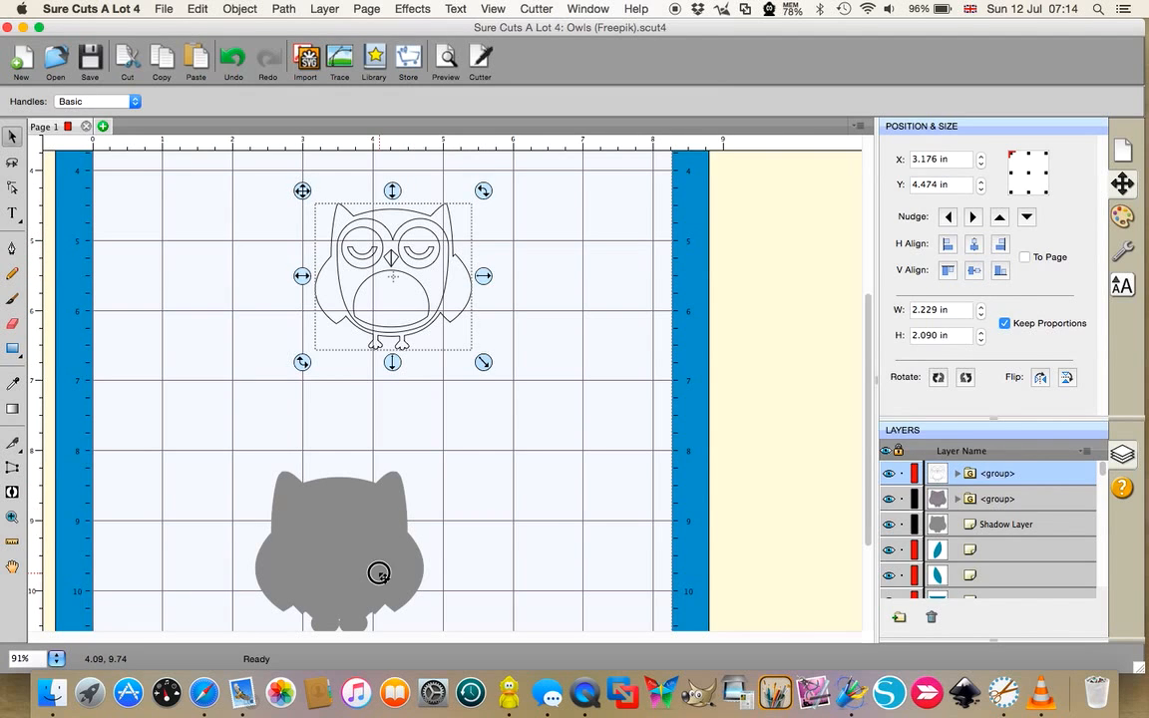
Lay the shadow shape behind the grouped owl to check the fit, and move it back to the free area below
{"action": "left_click_drag", "start_coordinate": [380, 573], "coordinate": [432, 297]}
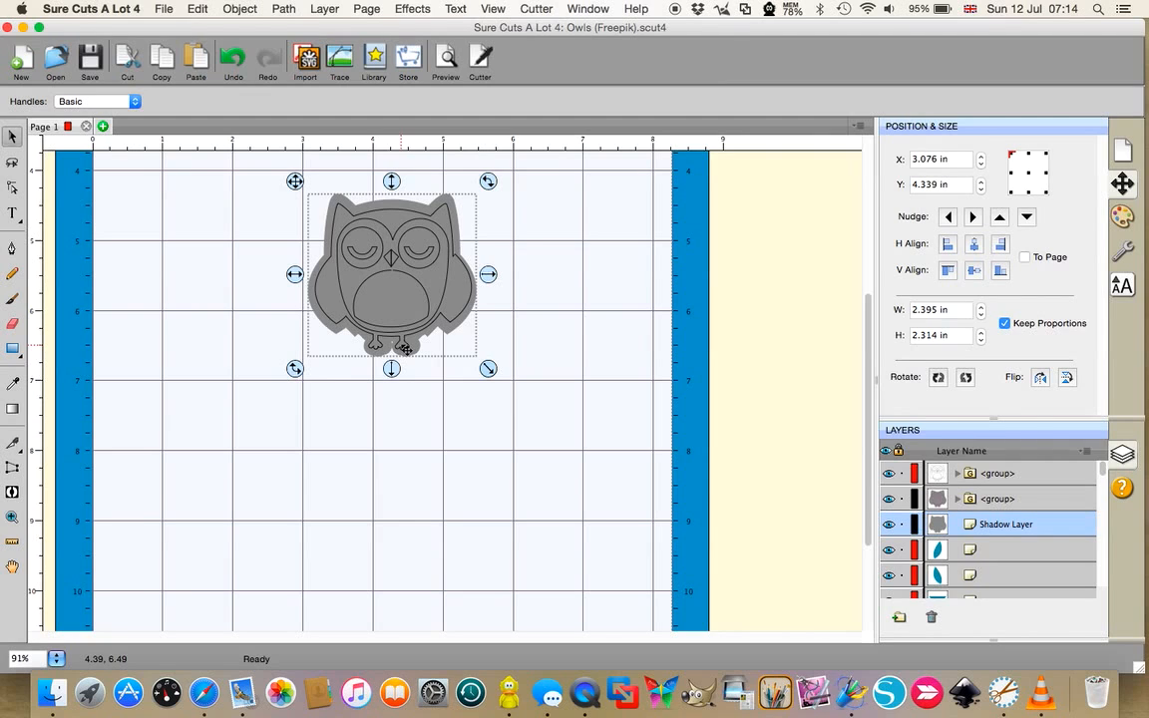
{"action": "left_click", "coordinate": [464, 319]}
{"action": "left_click_drag", "start_coordinate": [464, 319], "coordinate": [486, 574]}
Set the grouped owl's cut line type to Draw (Pen), and select the shadow shape to check its cut line type
{"action": "left_click_drag", "start_coordinate": [264, 174], "coordinate": [533, 417]}
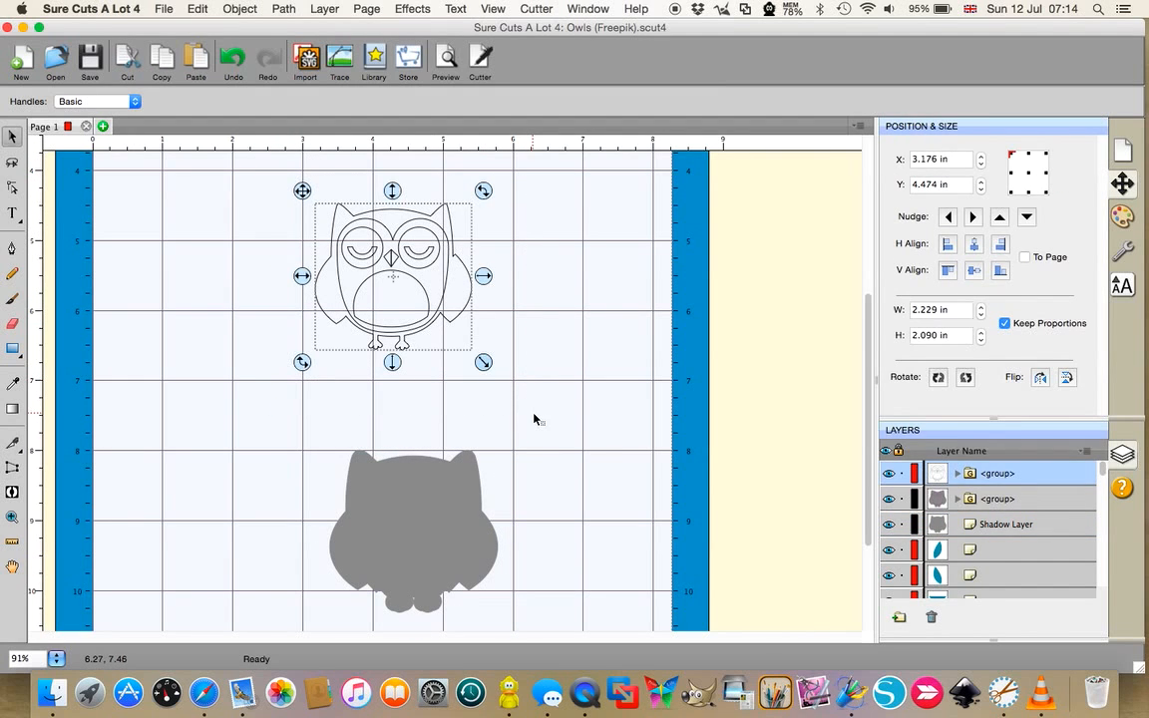
{"action": "left_click", "coordinate": [1119, 258]}
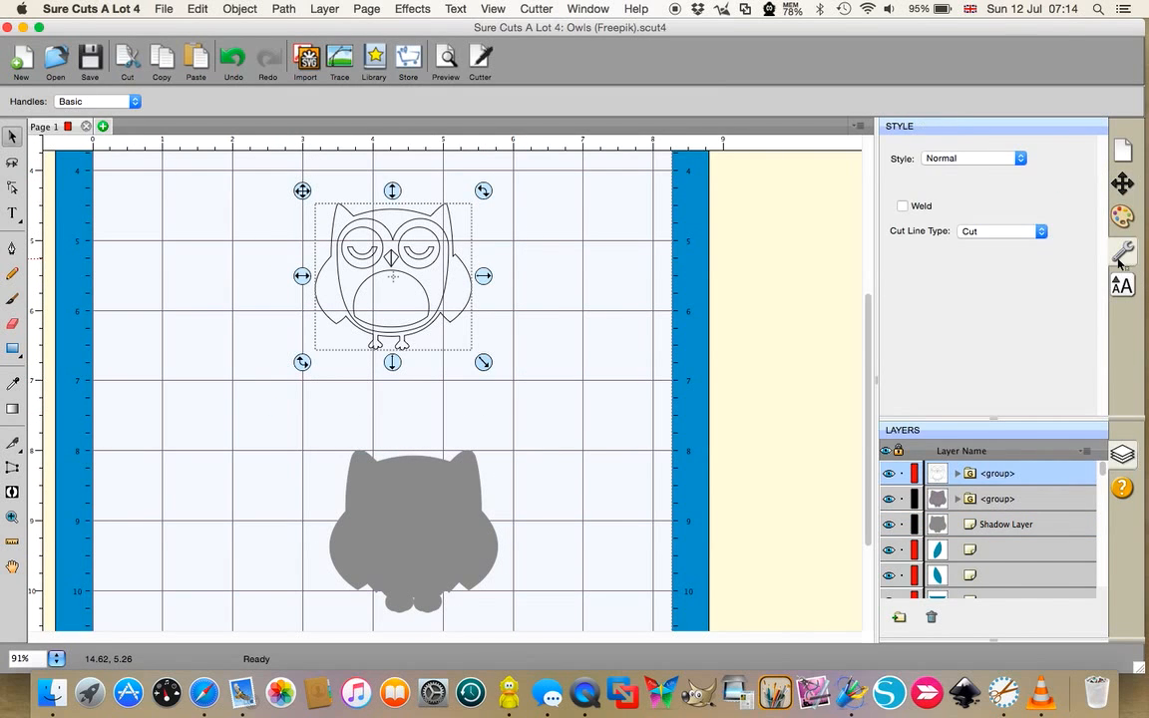
{"action": "left_click", "coordinate": [1040, 231]}
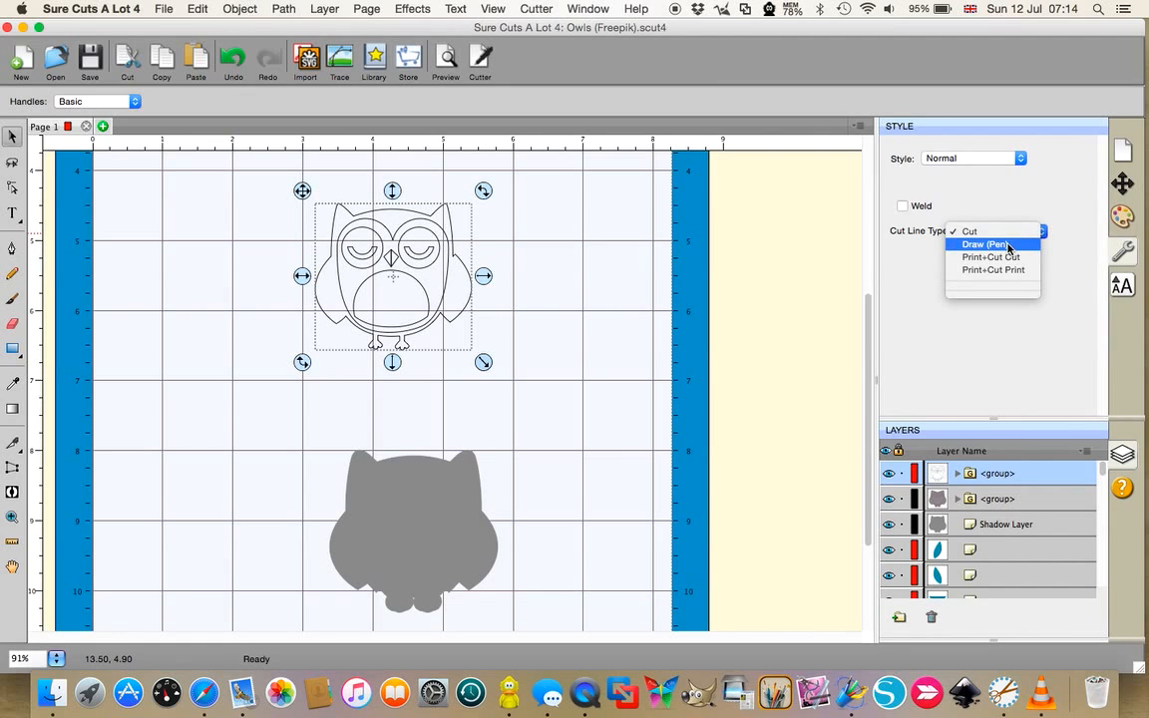
{"action": "left_click", "coordinate": [1008, 246]}
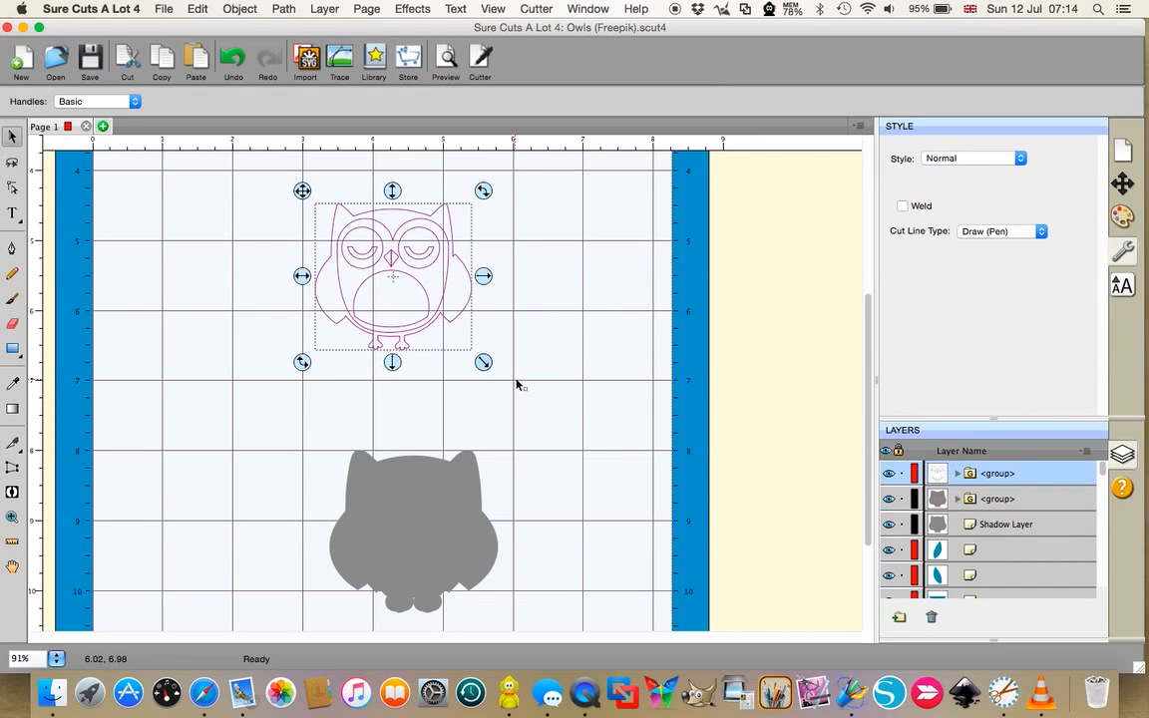
{"action": "left_click", "coordinate": [436, 523]}
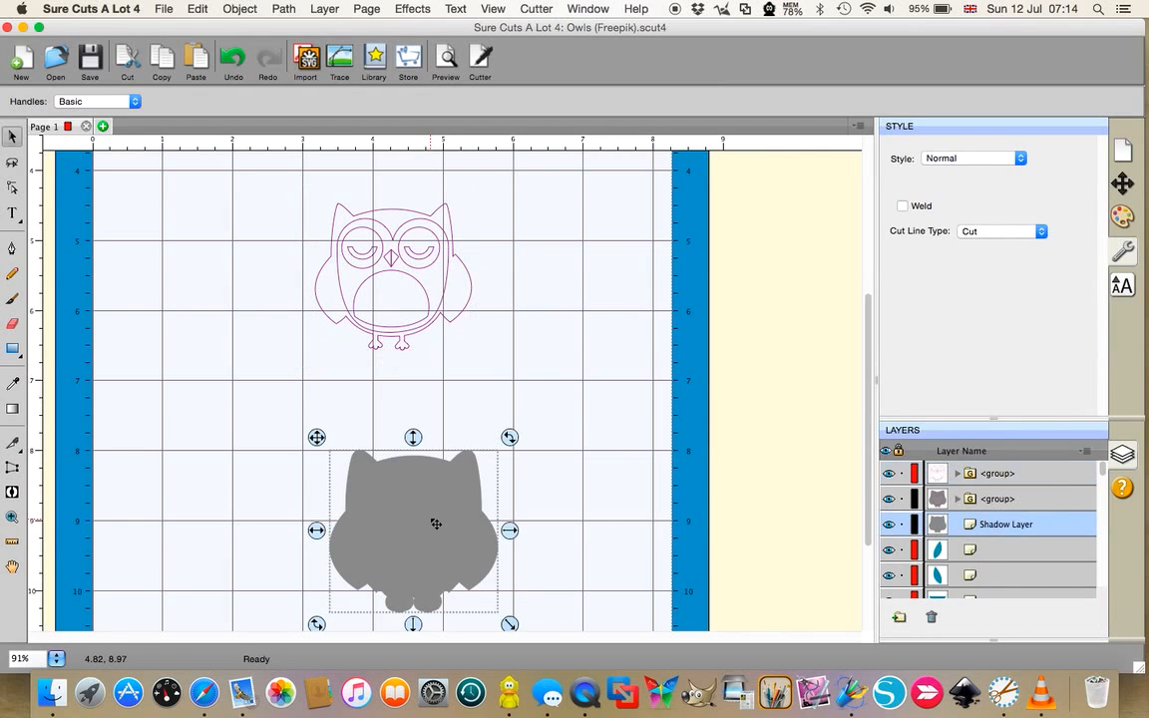